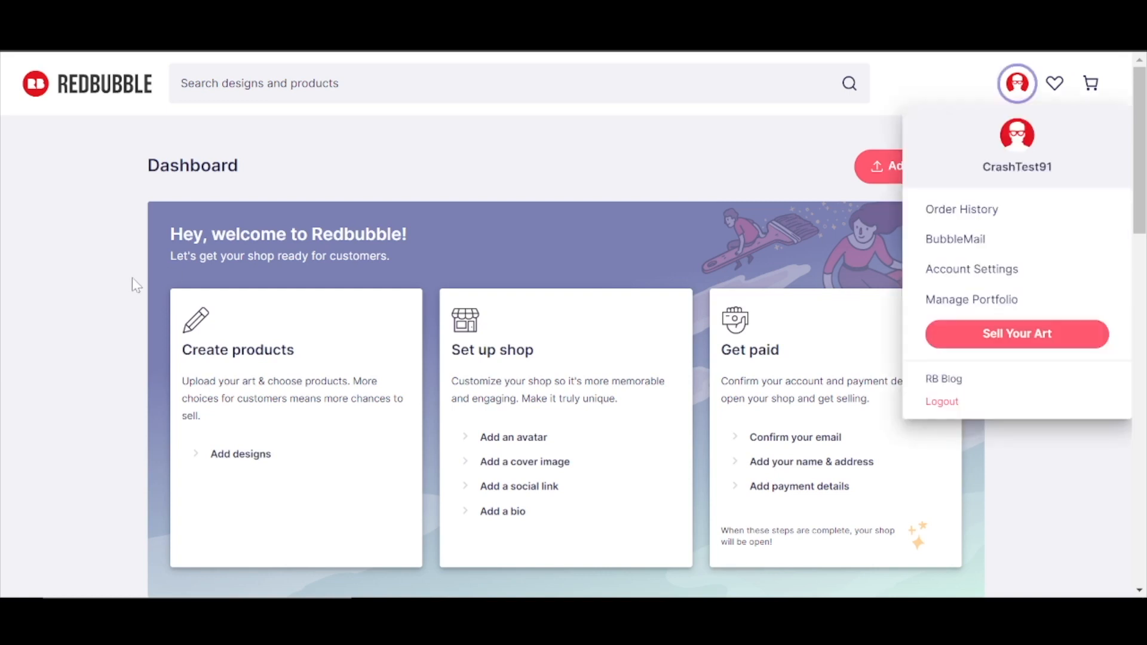
{"action": "left_click", "coordinate": [128, 285]}
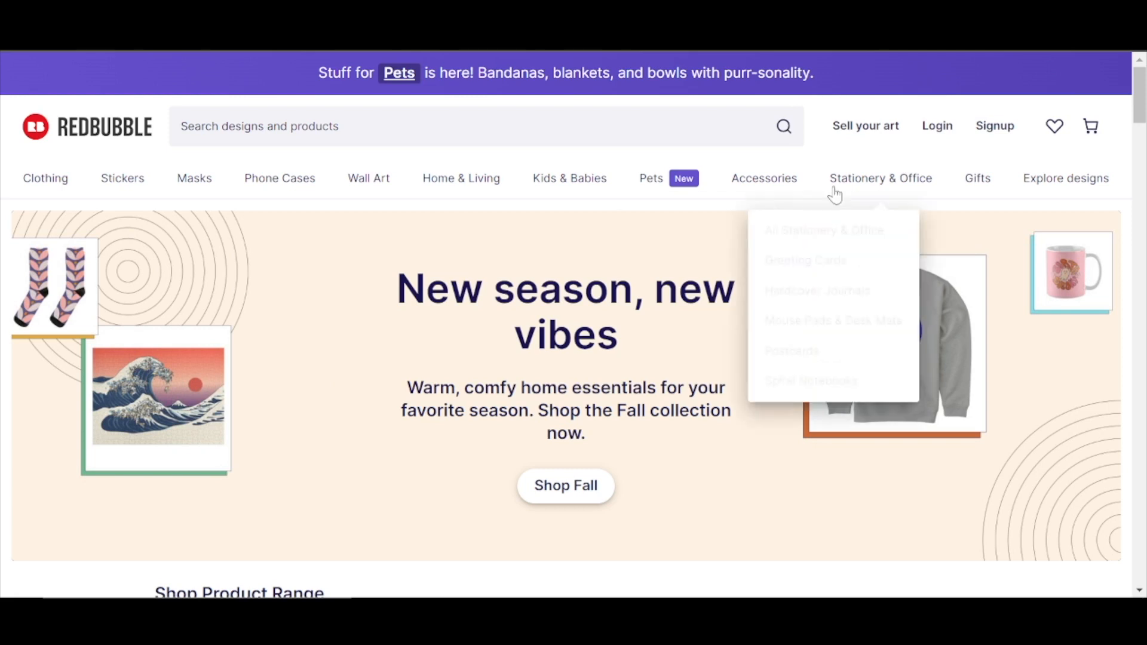
{"action": "mouse_move", "coordinate": [762, 186]}
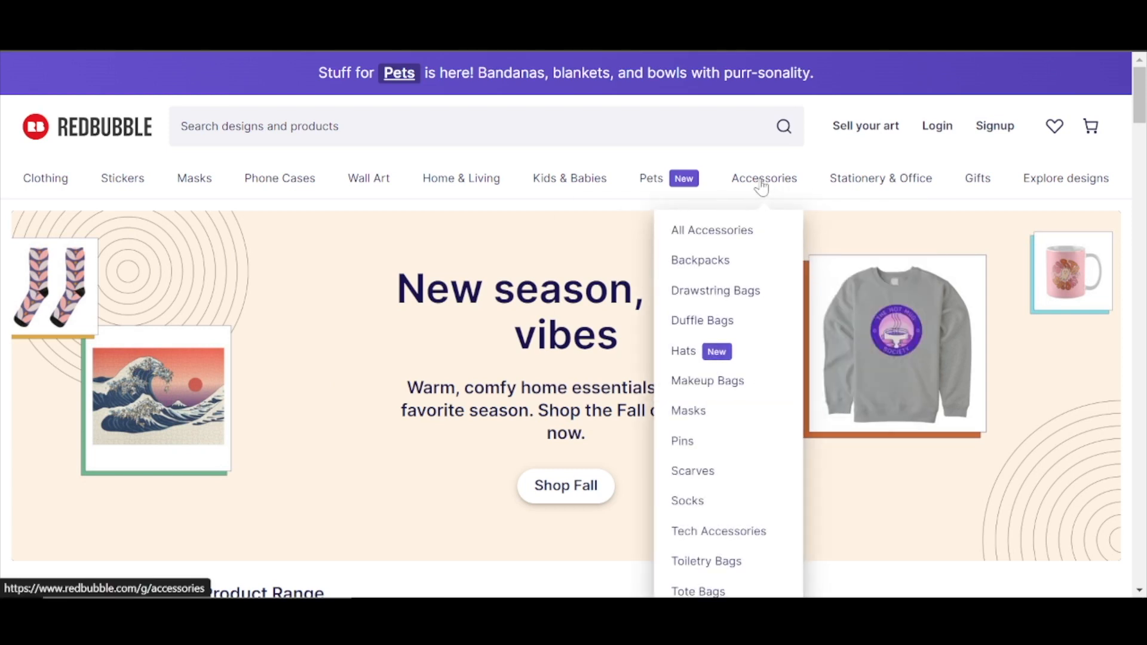
{"action": "mouse_move", "coordinate": [478, 174]}
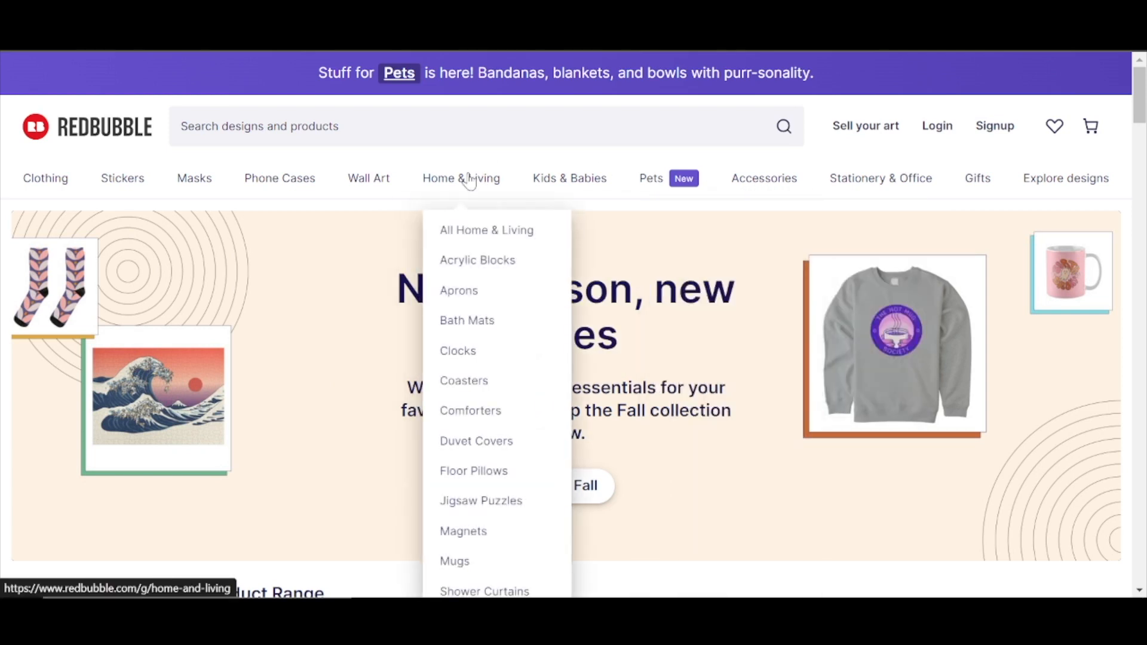
{"action": "mouse_move", "coordinate": [371, 183]}
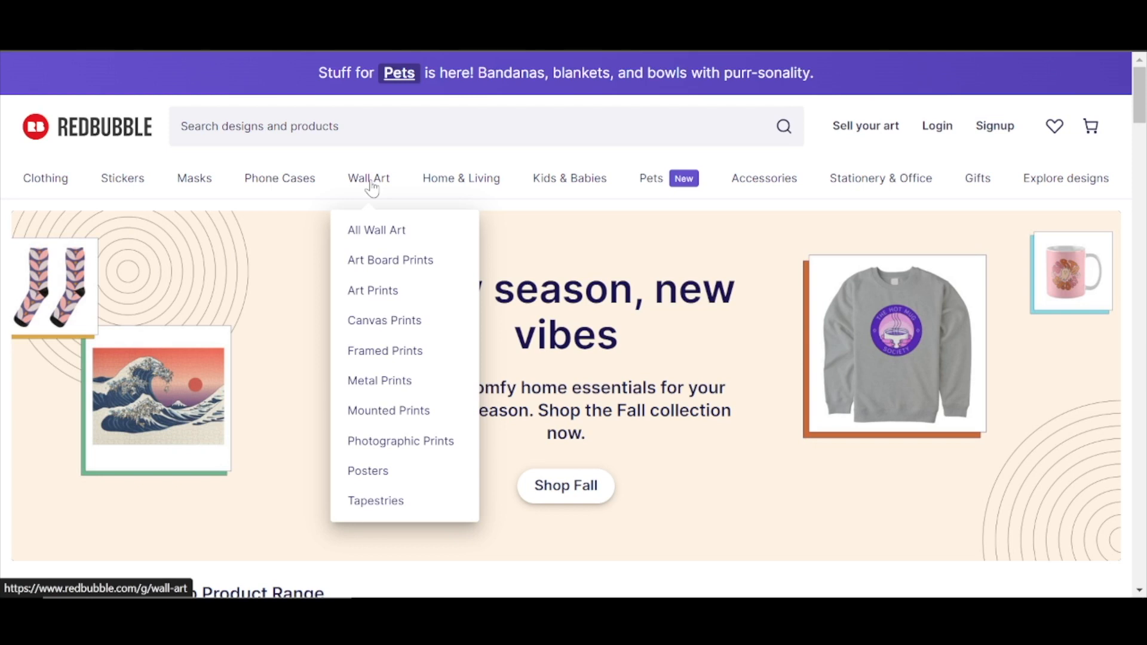
{"action": "mouse_move", "coordinate": [290, 183]}
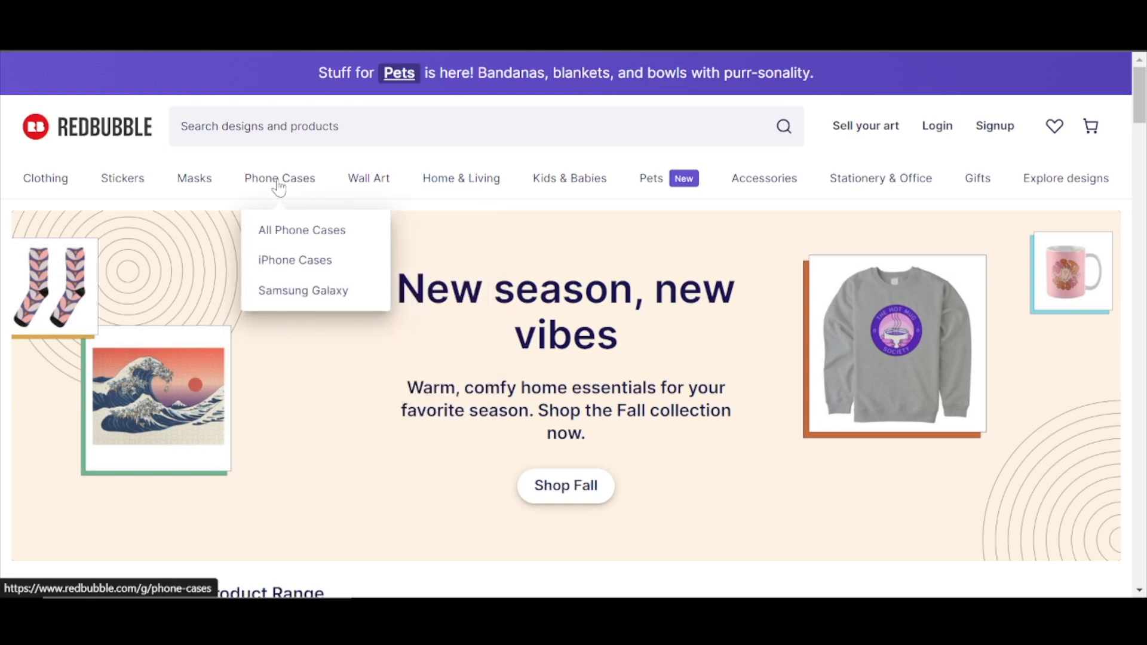
{"action": "mouse_move", "coordinate": [57, 190]}
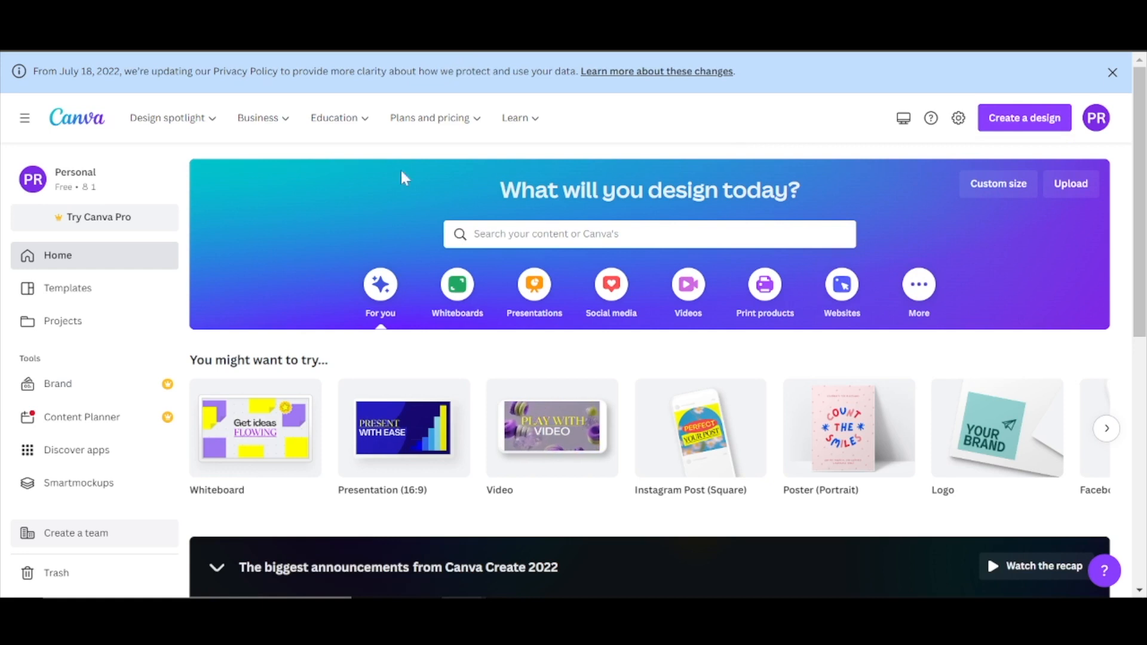
Create a new custom-size design of 5000 × 5000 px in Canva.
{"action": "mouse_move", "coordinate": [256, 120]}
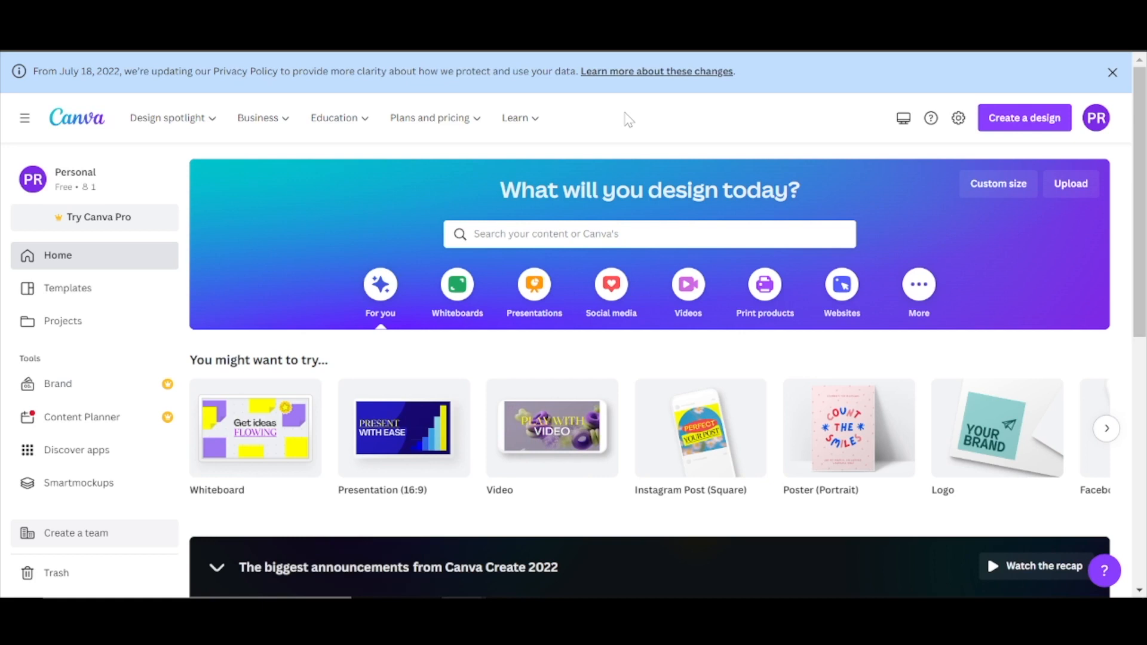
{"action": "mouse_move", "coordinate": [437, 128]}
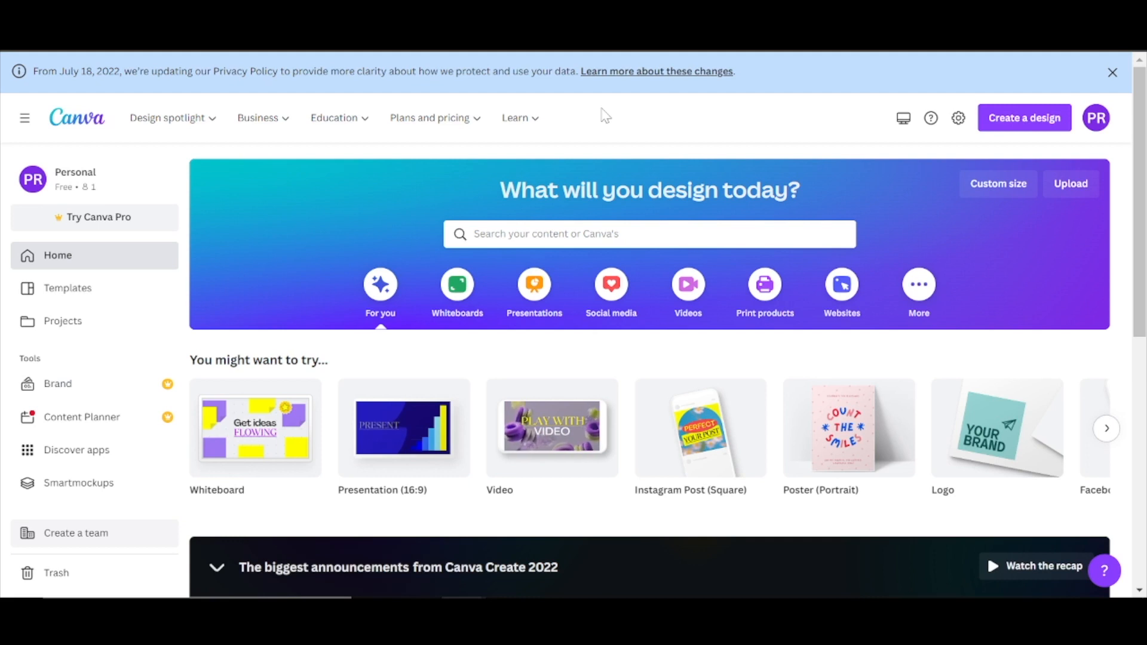
{"action": "left_click", "coordinate": [1039, 121]}
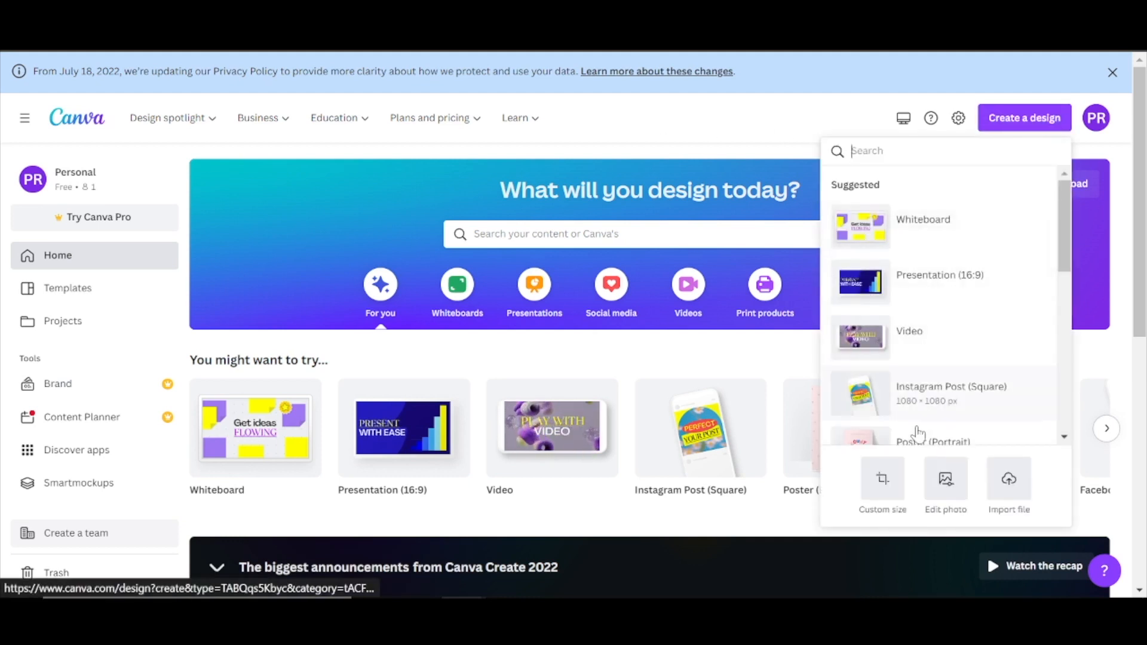
{"action": "left_click", "coordinate": [882, 481]}
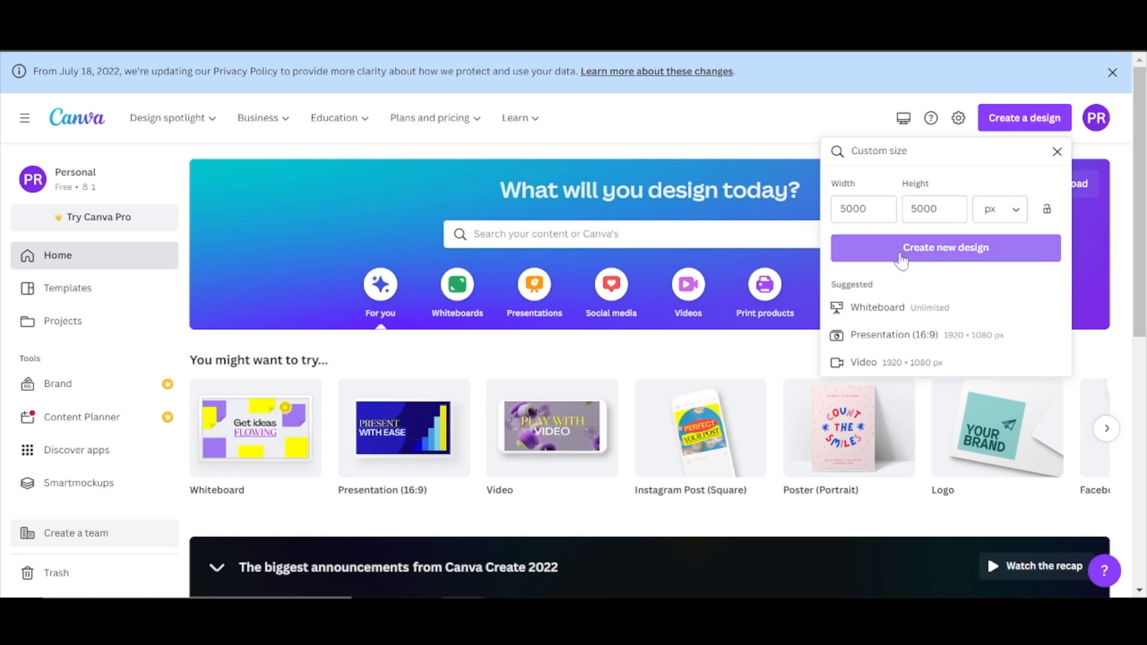
{"action": "left_click", "coordinate": [901, 257]}
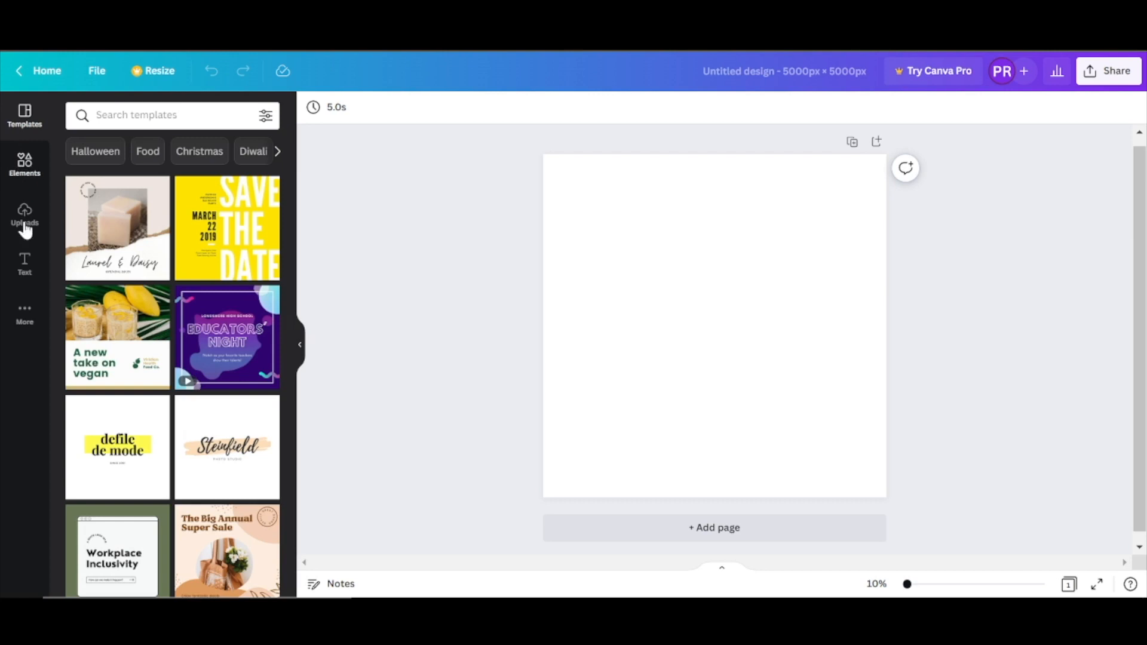
Search the design elements for "hi" and add the waving cat graphic to the page.
{"action": "left_click", "coordinate": [24, 261]}
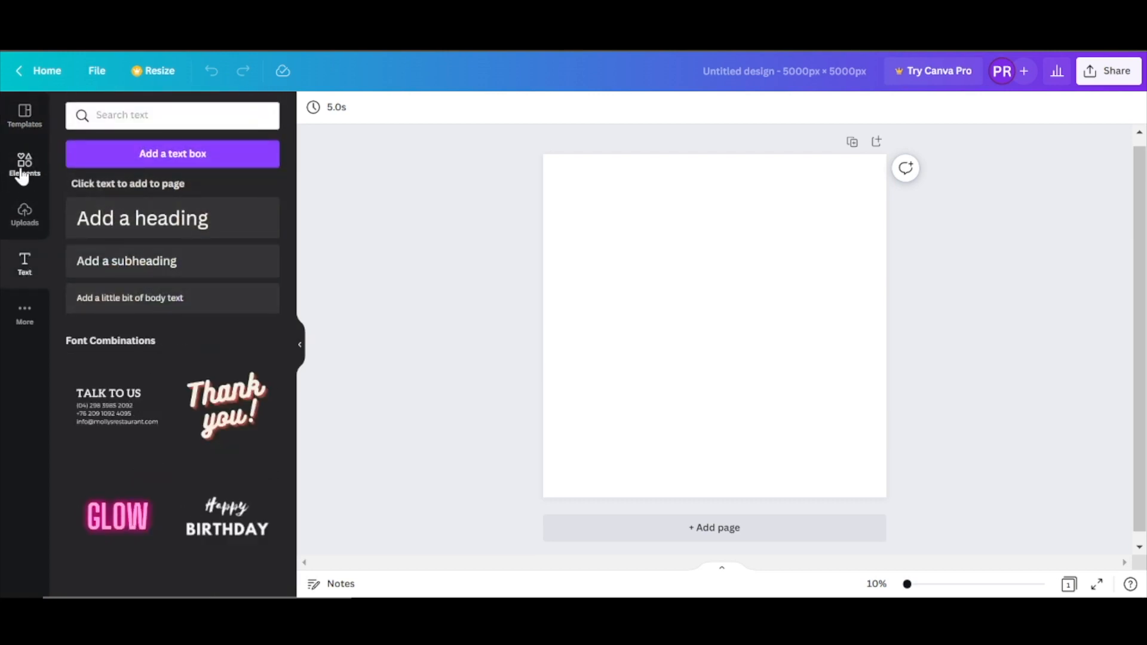
{"action": "left_click", "coordinate": [23, 170]}
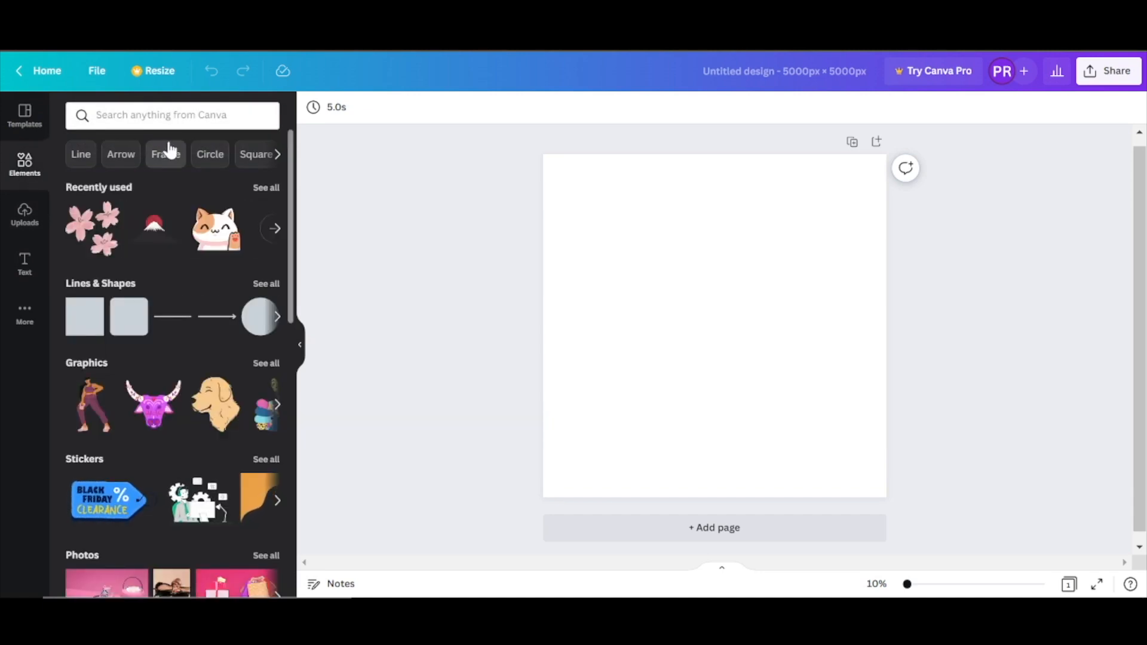
{"action": "left_click", "coordinate": [171, 115]}
{"action": "type", "text": "hi"}
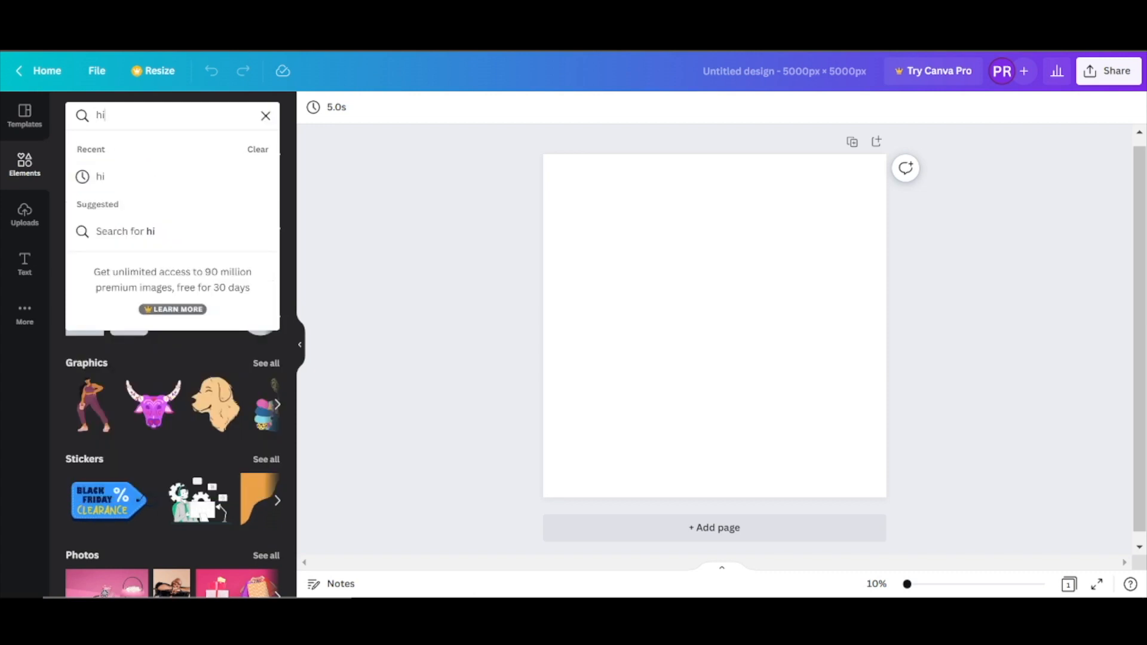
{"action": "key", "text": "Return"}
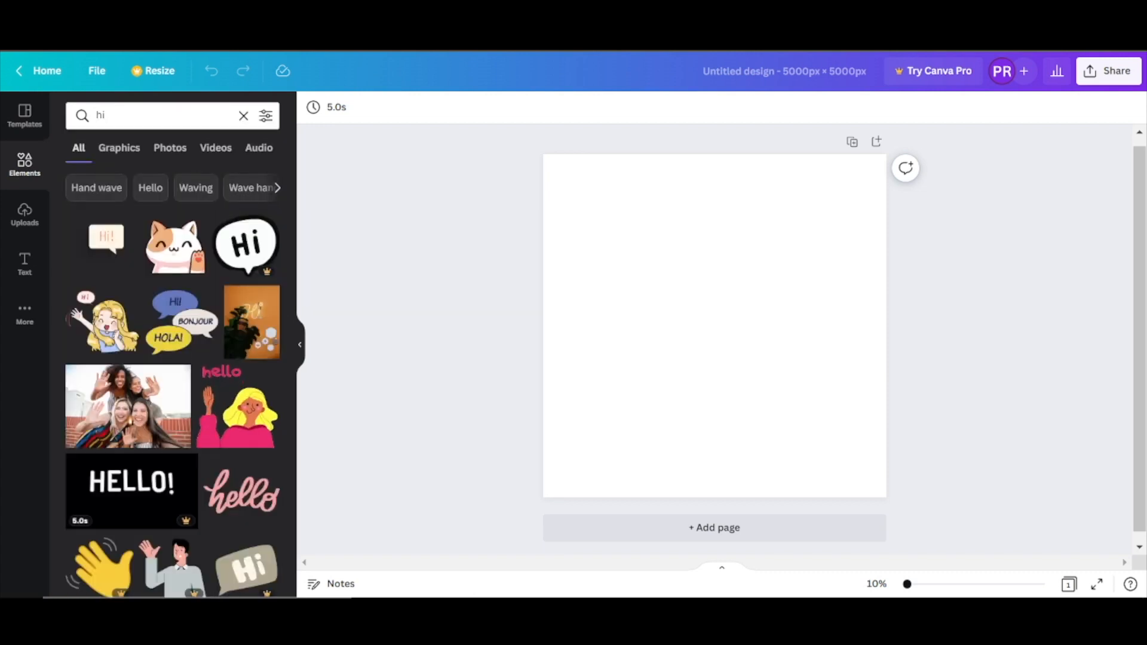
{"action": "left_click", "coordinate": [171, 261]}
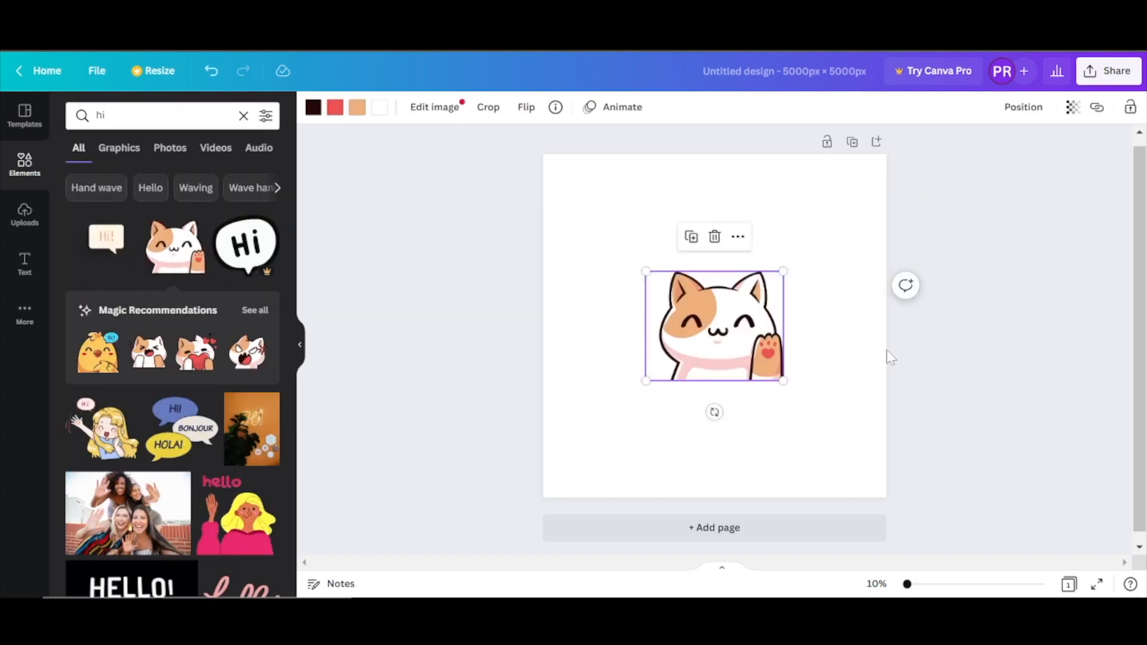
Enlarge the cat graphic and shift it slightly left of the page's centre.
{"action": "left_click_drag", "start_coordinate": [809, 403], "coordinate": [817, 407]}
{"action": "left_click_drag", "start_coordinate": [752, 375], "coordinate": [693, 362]}
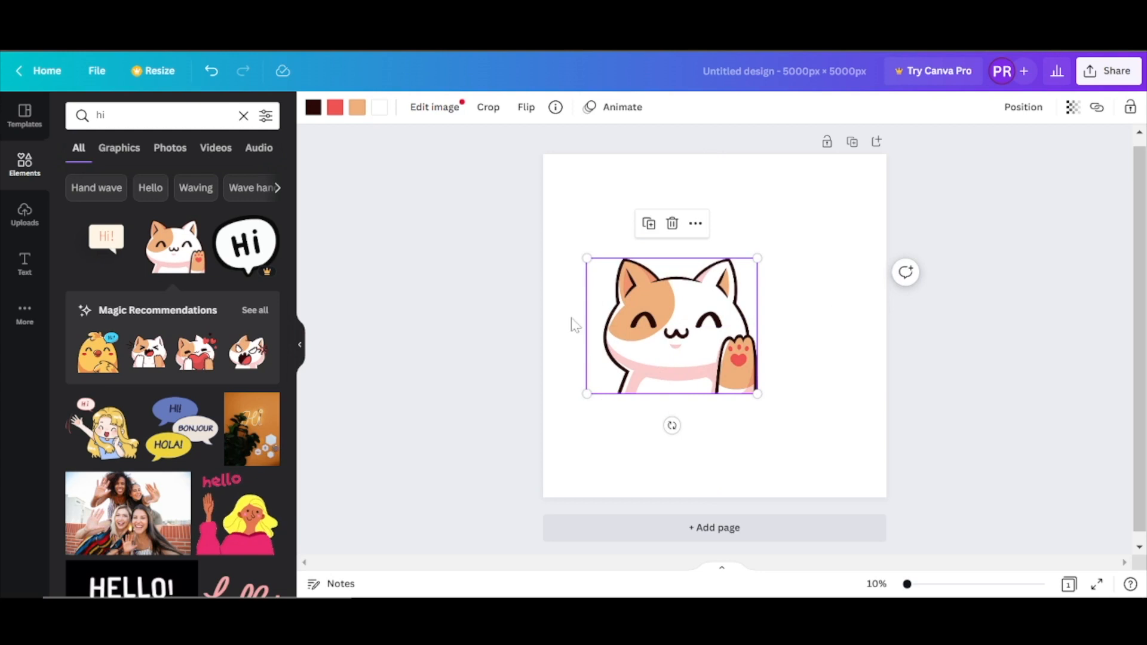
{"action": "left_click", "coordinate": [816, 415]}
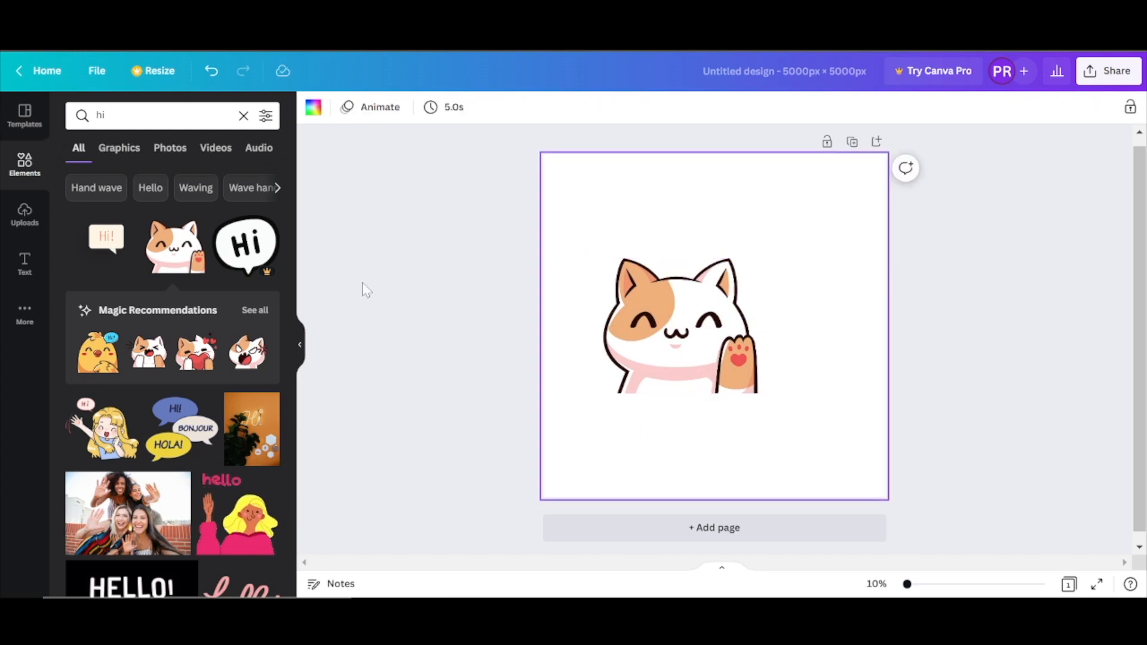
Search the design elements for "japanese" and add the snow-capped mountain with the red sun.
{"action": "double_click", "coordinate": [103, 115]}
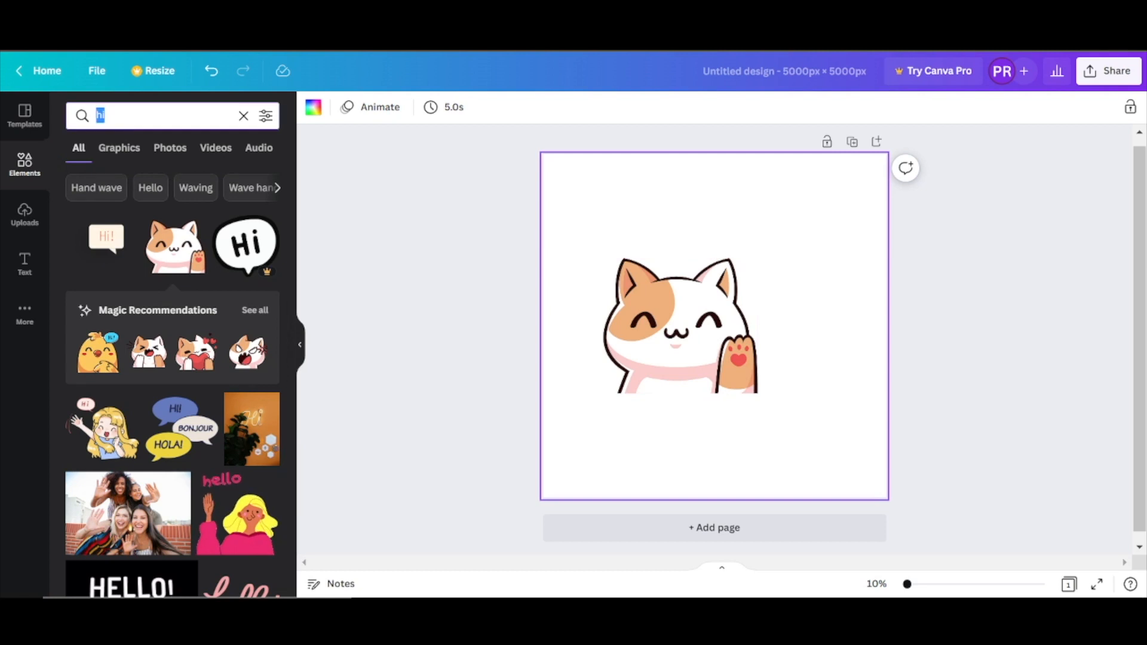
{"action": "type", "text": "japanese"}
{"action": "key", "text": "Return"}
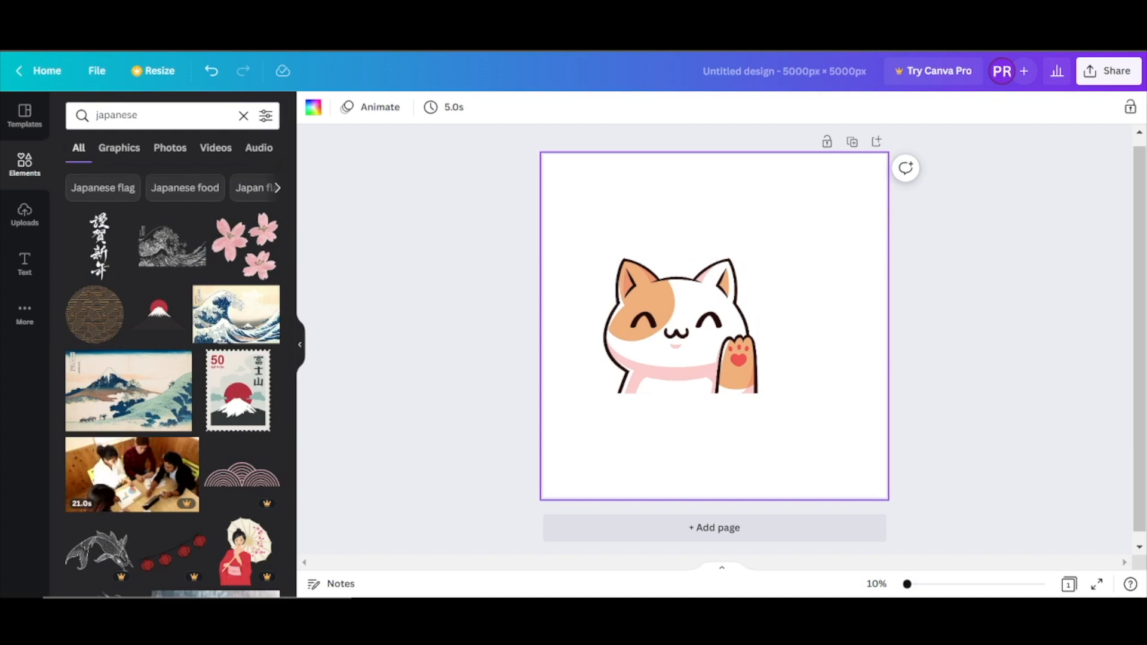
{"action": "left_click", "coordinate": [159, 314]}
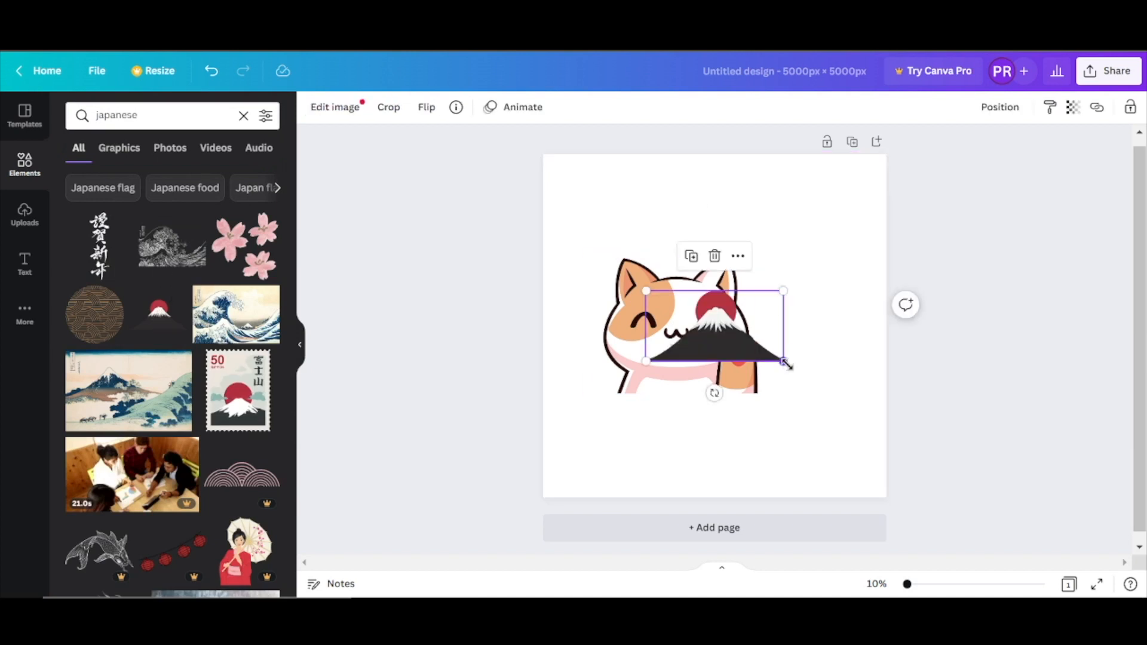
Enlarge the mountain graphic to about 4,146 × 2,118 and send it to the back, lining it up behind the cat.
{"action": "left_click_drag", "start_coordinate": [786, 364], "coordinate": [850, 425]}
{"action": "left_click_drag", "start_coordinate": [794, 389], "coordinate": [716, 338]}
{"action": "left_click_drag", "start_coordinate": [790, 363], "coordinate": [857, 396]}
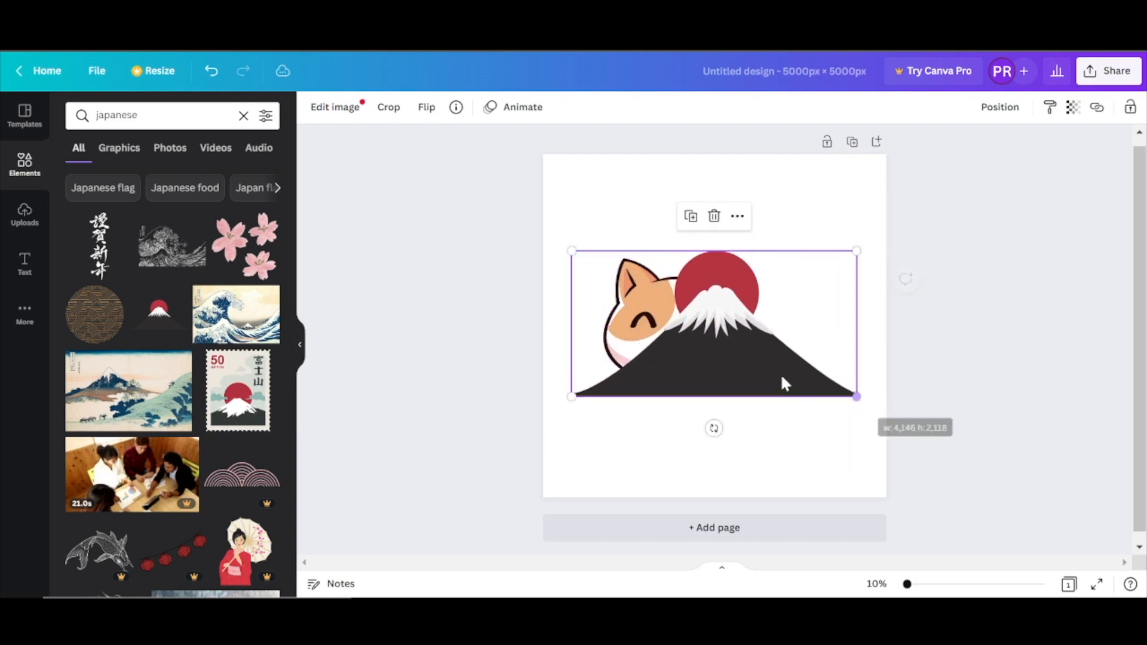
{"action": "right_click", "coordinate": [785, 383]}
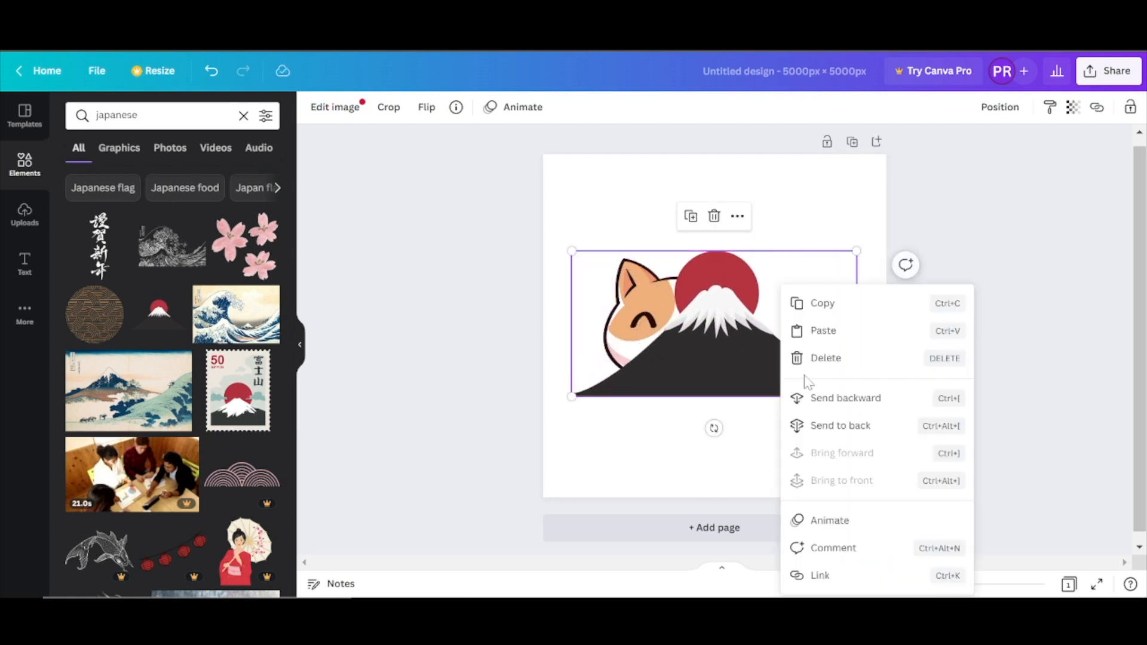
{"action": "left_click", "coordinate": [842, 426]}
{"action": "mouse_move", "coordinate": [813, 385]}
{"action": "left_mouse_down"}
{"action": "mouse_move", "coordinate": [797, 374]}
{"action": "mouse_move", "coordinate": [810, 383]}
{"action": "left_mouse_up"}
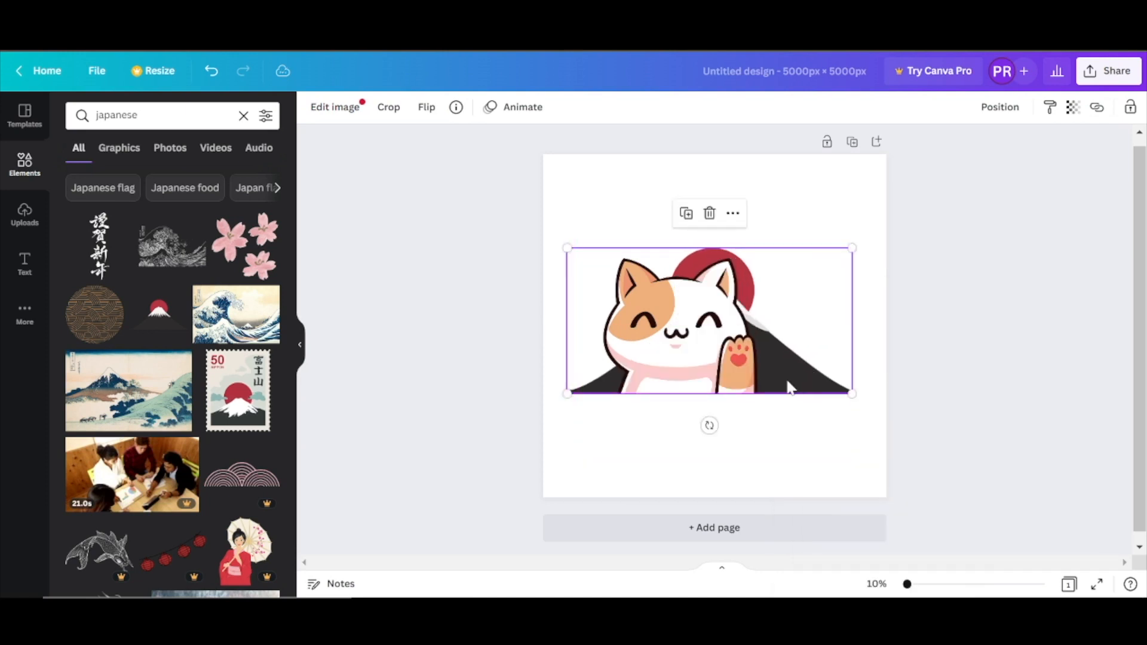
Add the pink cherry blossoms to the mountain's right slope and enlarge the mountain graphic slightly.
{"action": "left_click", "coordinate": [238, 258]}
{"action": "left_click_drag", "start_coordinate": [847, 465], "coordinate": [794, 378]}
{"action": "left_click", "coordinate": [728, 387]}
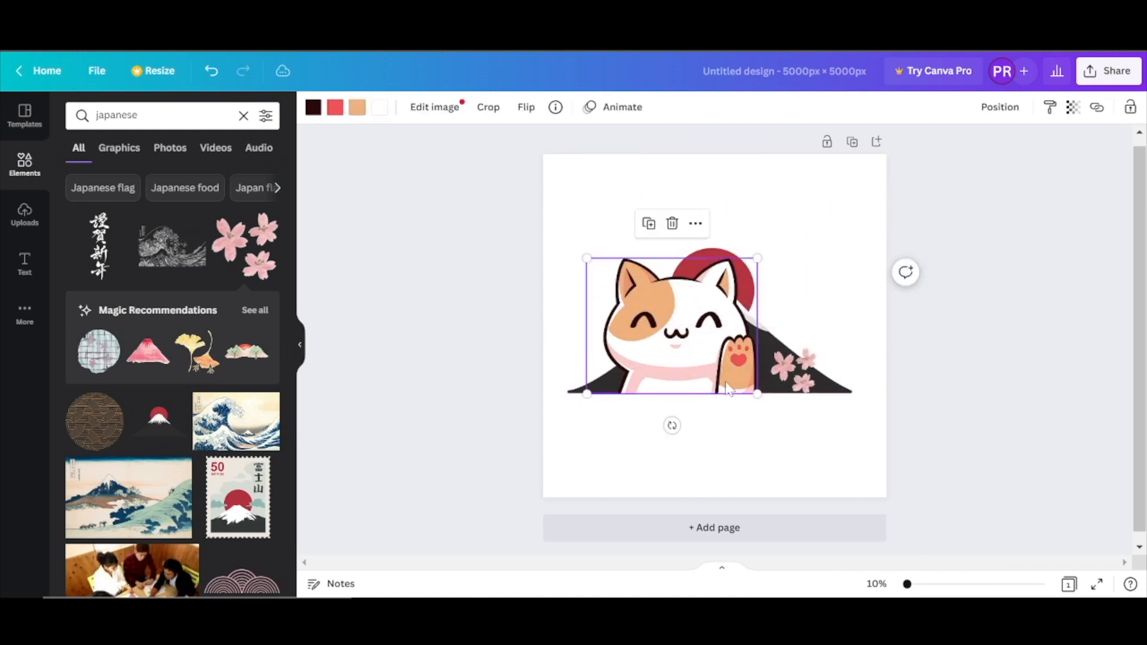
{"action": "left_click", "coordinate": [766, 388]}
{"action": "left_click_drag", "start_coordinate": [852, 393], "coordinate": [873, 403]}
Shrink the cat and place it at the mountain's lower left, with the cherry blossoms moved beside its raised paw.
{"action": "left_click", "coordinate": [754, 392]}
{"action": "left_click_drag", "start_coordinate": [755, 387], "coordinate": [693, 343]}
{"action": "left_click_drag", "start_coordinate": [641, 313], "coordinate": [668, 374]}
{"action": "left_click_drag", "start_coordinate": [798, 389], "coordinate": [747, 380]}
{"action": "left_click", "coordinate": [1003, 353]}
{"action": "left_click", "coordinate": [951, 352]}
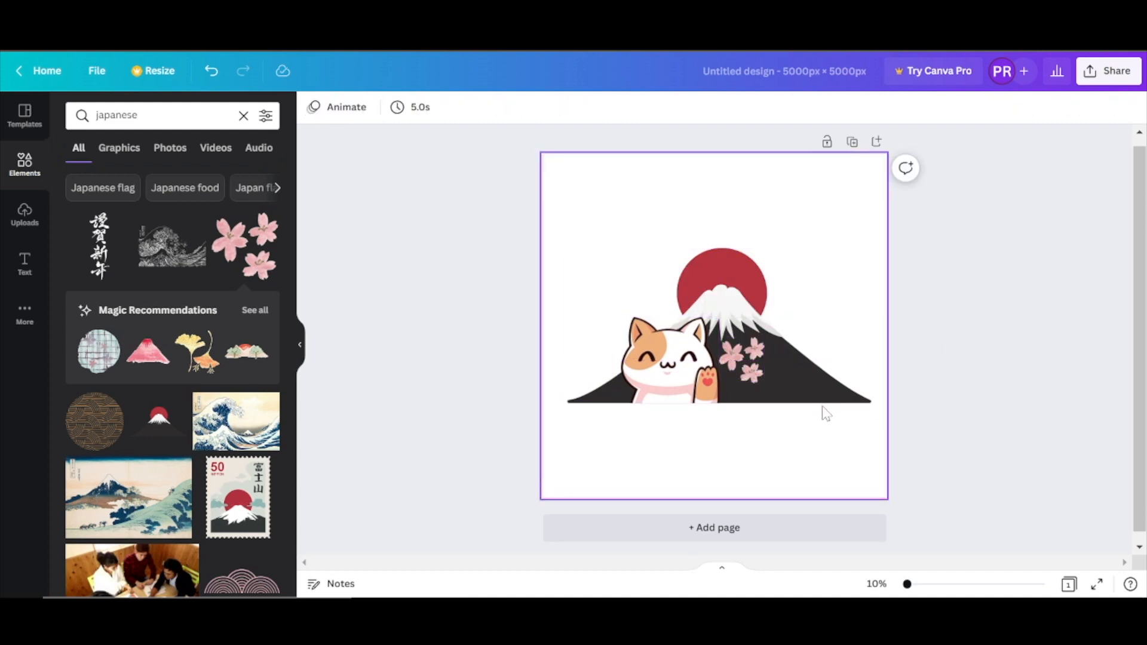
Download the finished design as a JPG file.
{"action": "left_click", "coordinate": [1108, 84]}
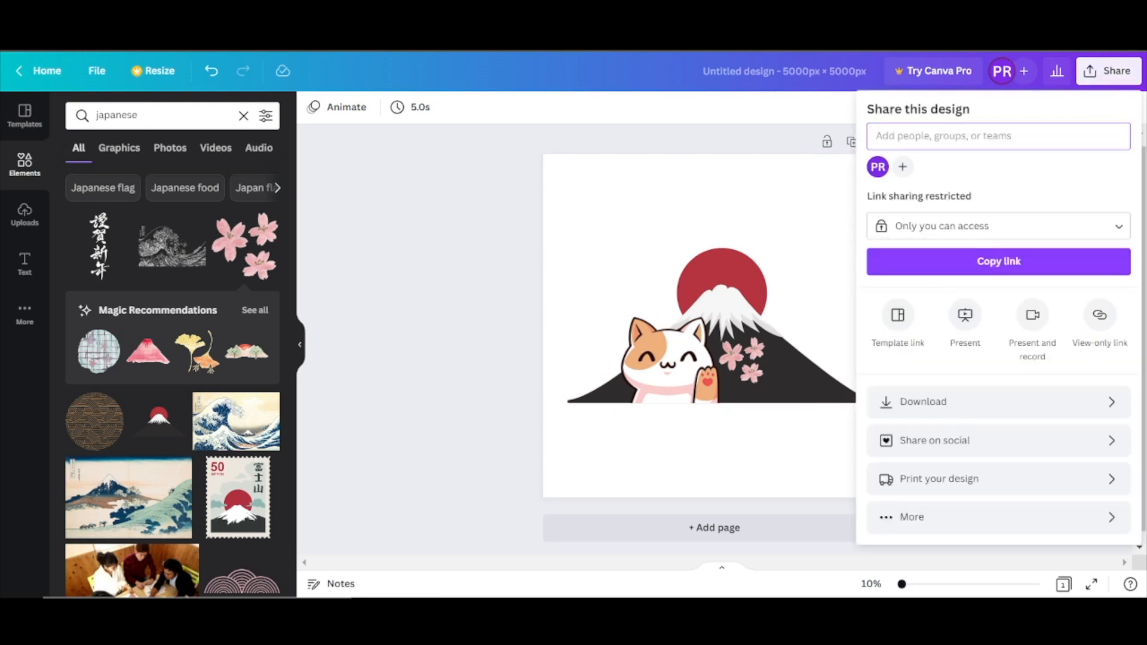
{"action": "left_click", "coordinate": [946, 401]}
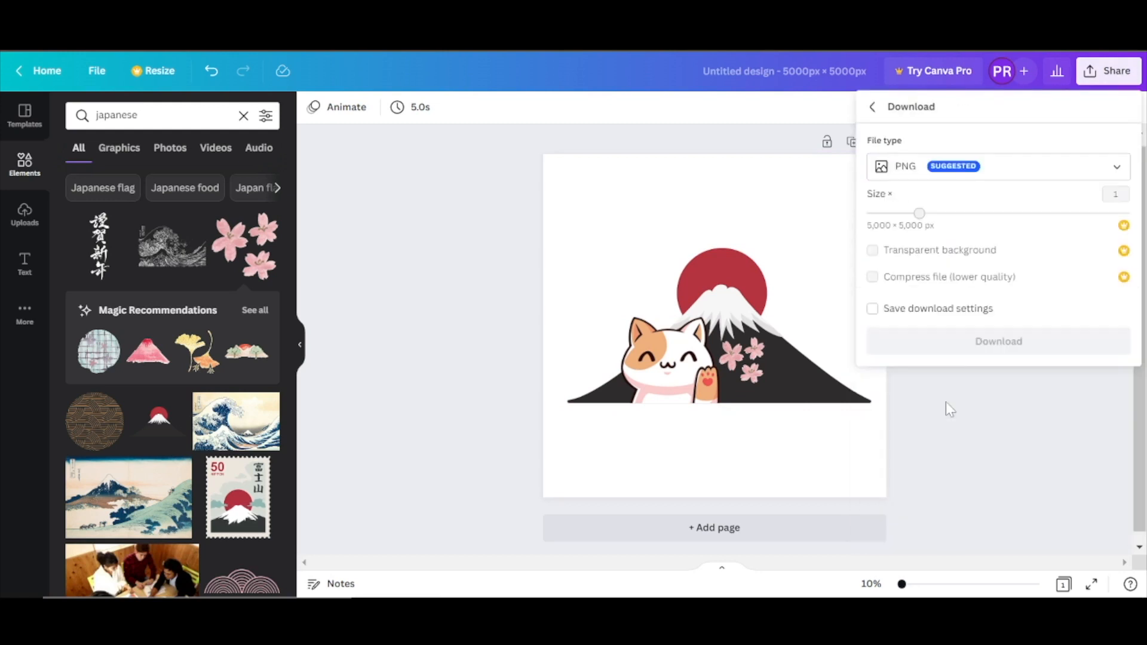
{"action": "left_click", "coordinate": [952, 170]}
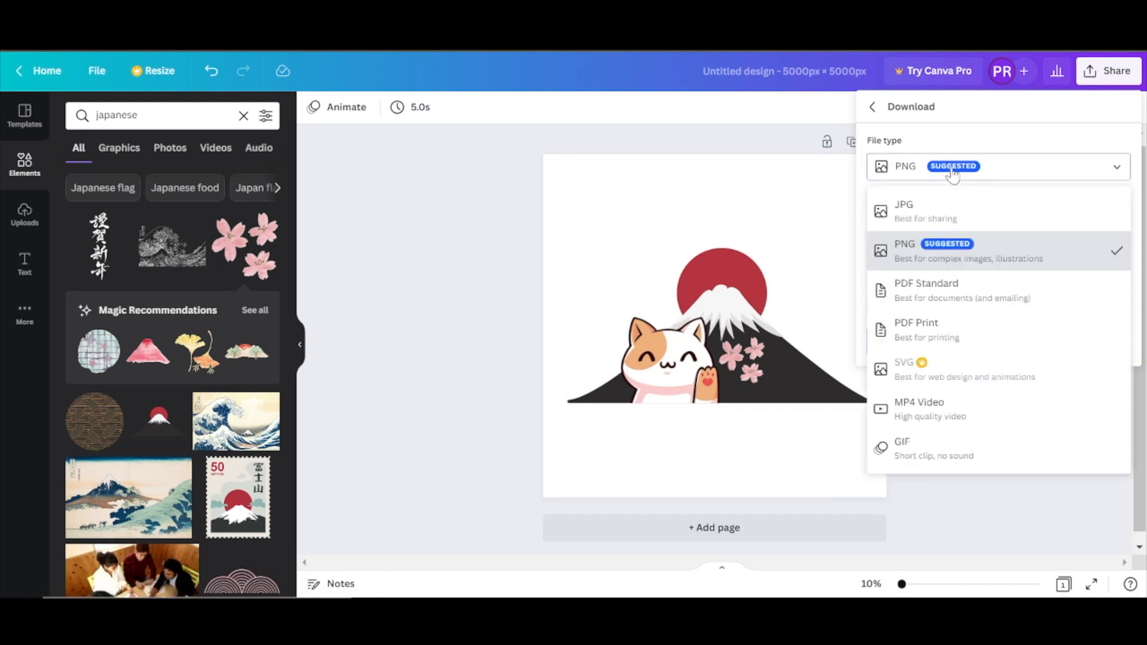
{"action": "left_click", "coordinate": [949, 219]}
{"action": "left_click", "coordinate": [964, 349]}
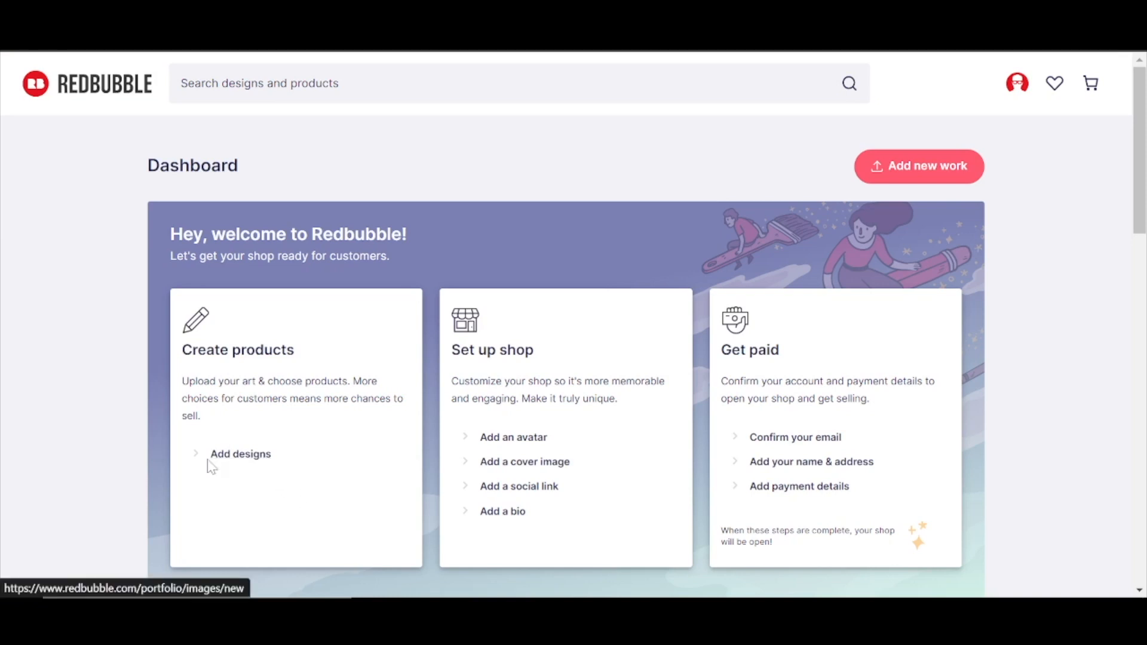
Switch to the Redbubble dashboard and upload the downloaded cat and mountain design as a new work.
{"action": "left_click", "coordinate": [250, 466]}
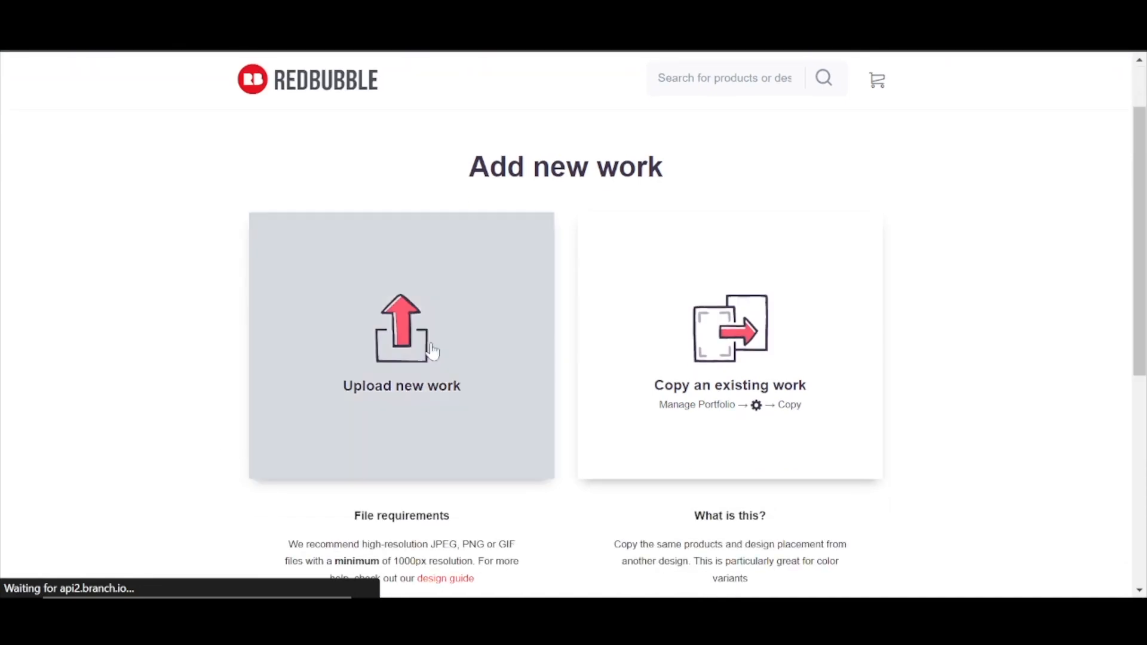
{"action": "left_click", "coordinate": [399, 376]}
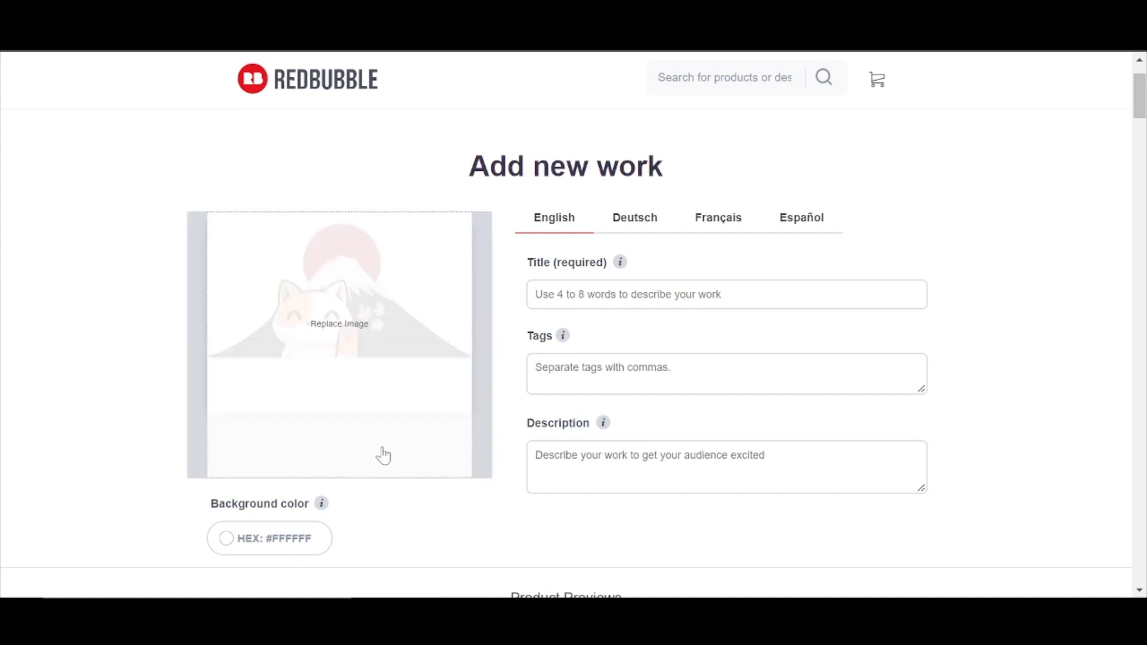
Examine the product previews to check how the cat and mountain design sits on clothing, hats, mugs, bags and home items.
{"action": "scroll", "coordinate": [1019, 321], "scroll_direction": "down", "scroll_amount": 2}
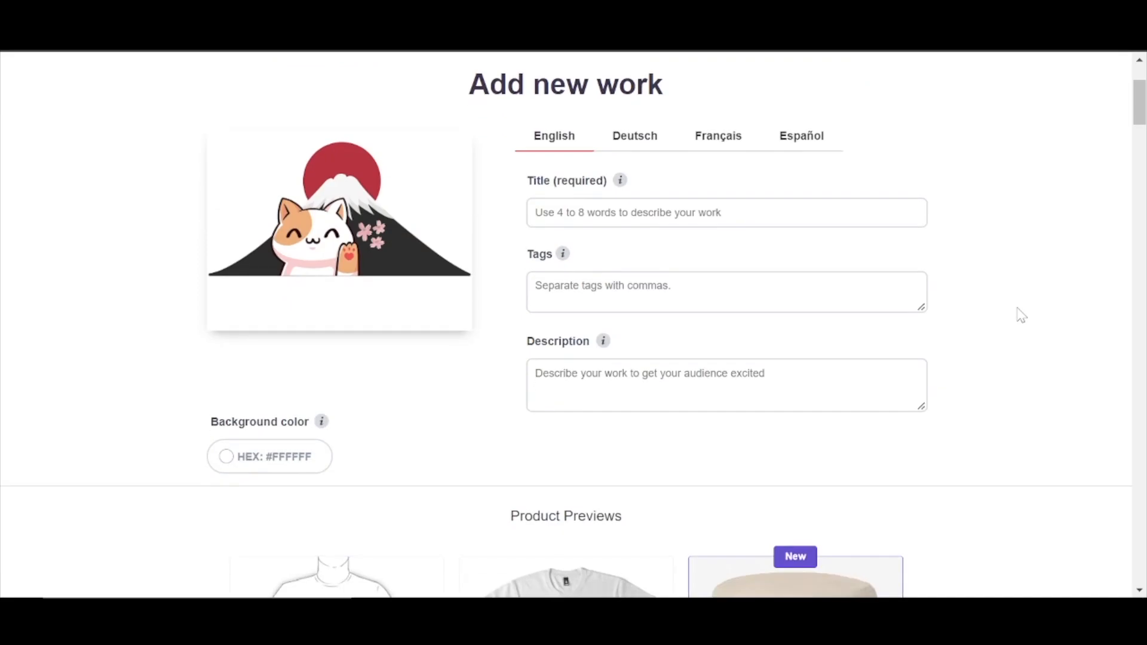
{"action": "scroll", "coordinate": [1021, 302], "scroll_direction": "down", "scroll_amount": 8}
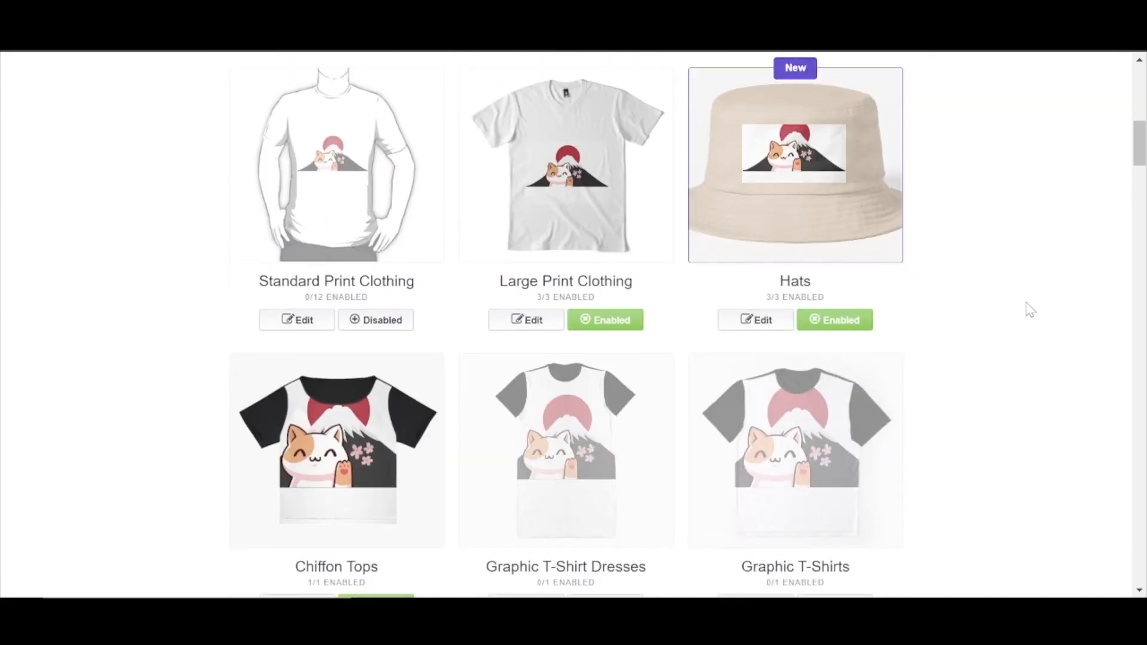
{"action": "scroll", "coordinate": [1025, 308], "scroll_direction": "up", "scroll_amount": 2}
{"action": "scroll", "coordinate": [1021, 303], "scroll_direction": "down", "scroll_amount": 10}
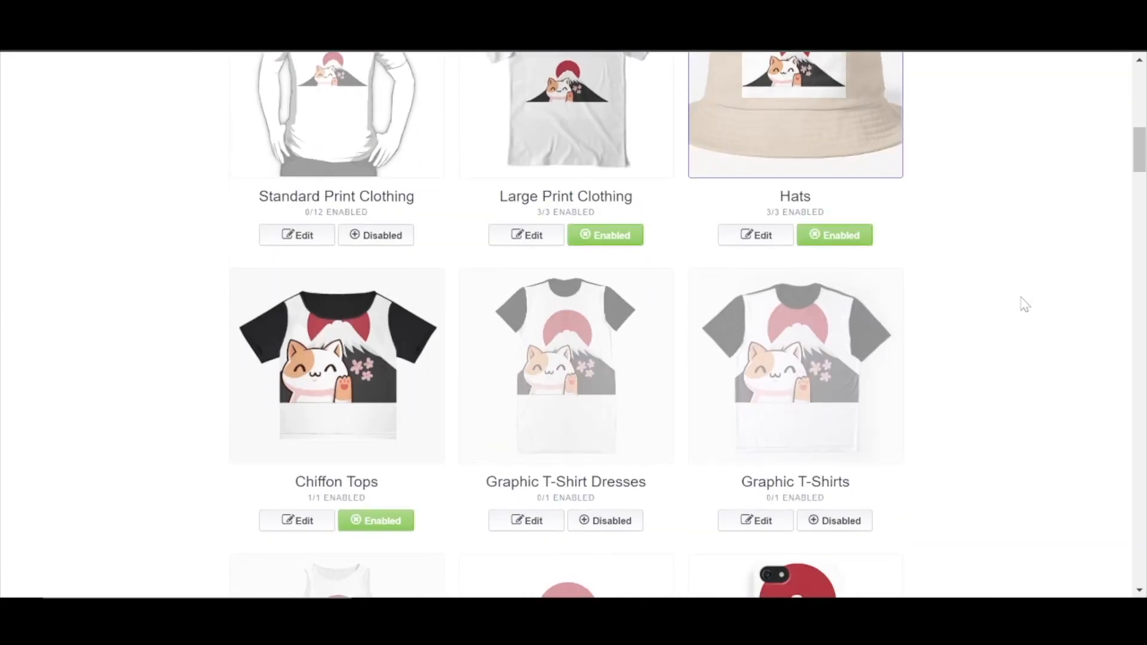
{"action": "scroll", "coordinate": [1024, 303], "scroll_direction": "up", "scroll_amount": 8}
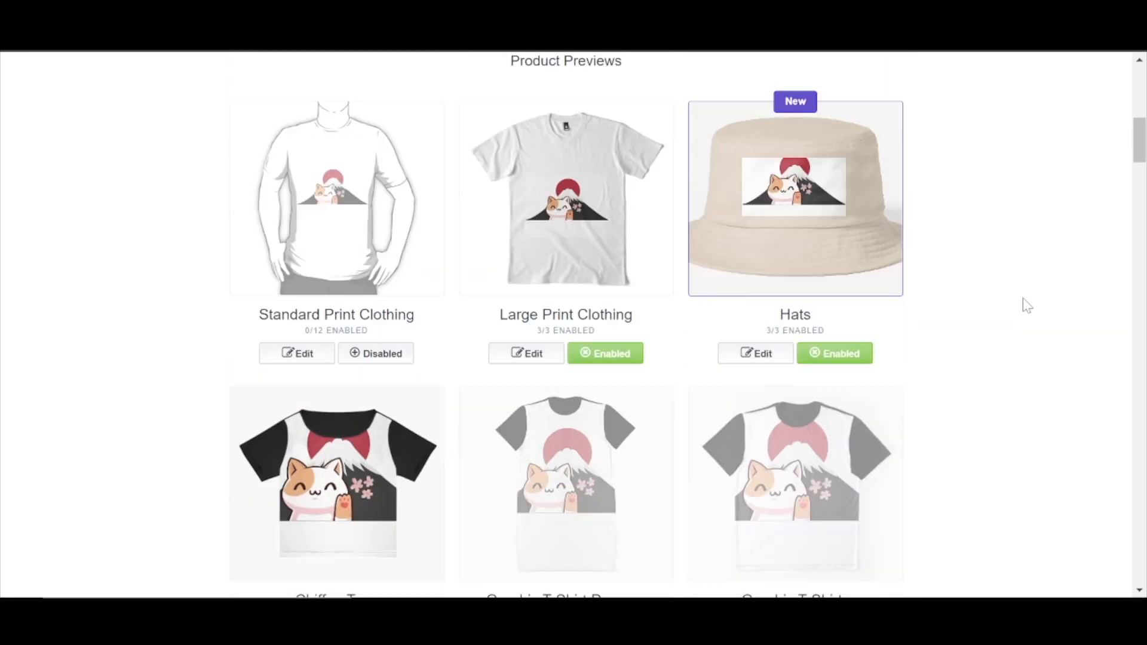
{"action": "scroll", "coordinate": [1025, 302], "scroll_direction": "down", "scroll_amount": 20}
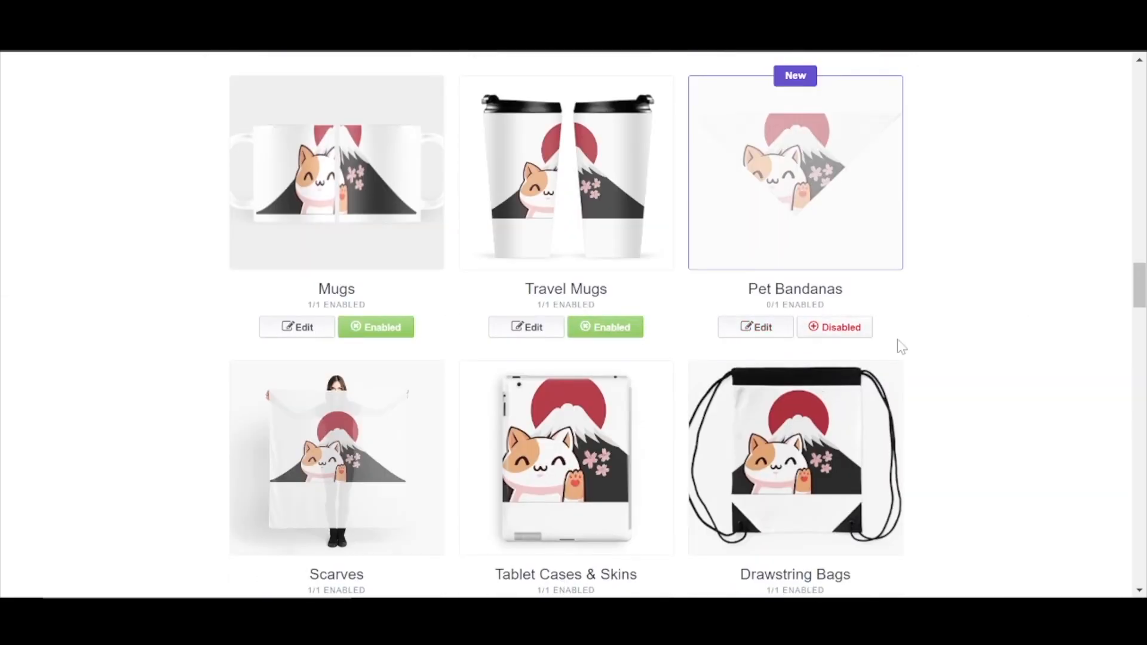
{"action": "scroll", "coordinate": [877, 343], "scroll_direction": "up", "scroll_amount": 6}
{"action": "scroll", "coordinate": [877, 342], "scroll_direction": "down", "scroll_amount": 2}
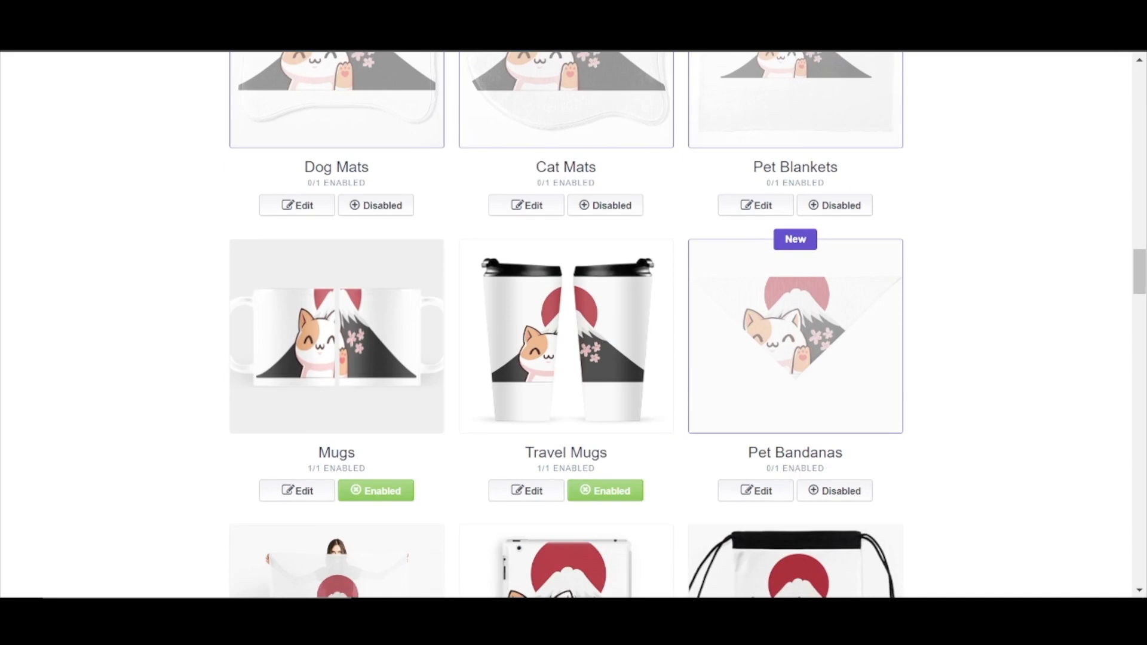
{"action": "scroll", "coordinate": [691, 355], "scroll_direction": "up", "scroll_amount": 15}
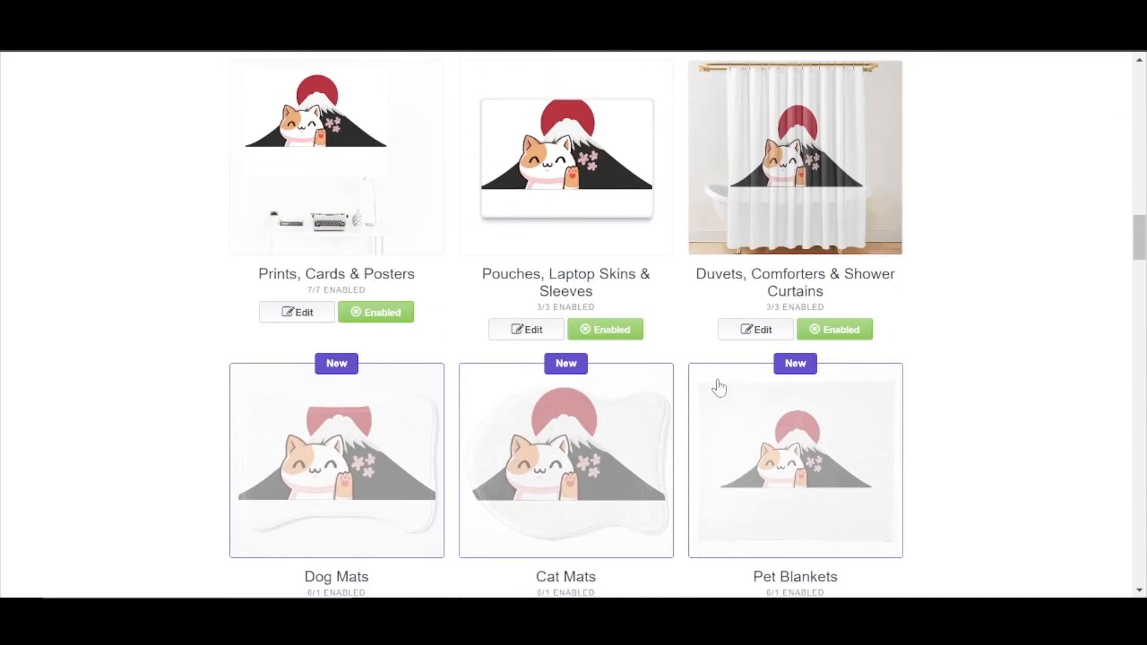
{"action": "scroll", "coordinate": [618, 412], "scroll_direction": "down", "scroll_amount": 4}
{"action": "scroll", "coordinate": [615, 409], "scroll_direction": "up", "scroll_amount": 15}
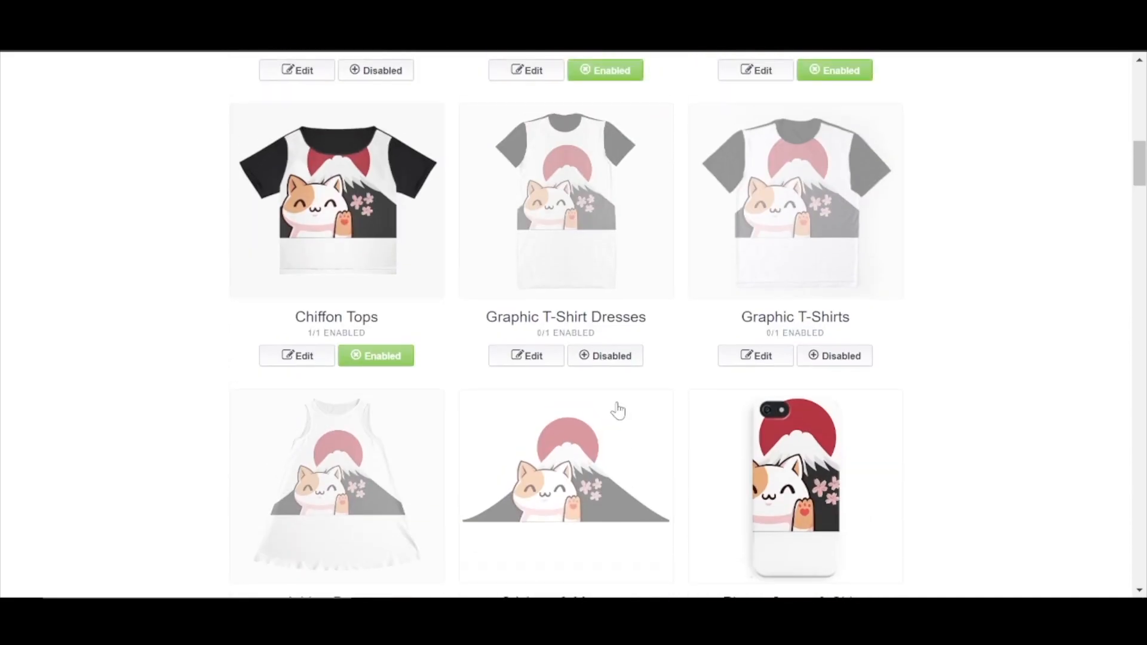
{"action": "scroll", "coordinate": [620, 394], "scroll_direction": "up", "scroll_amount": 8}
{"action": "scroll", "coordinate": [622, 399], "scroll_direction": "down", "scroll_amount": 20}
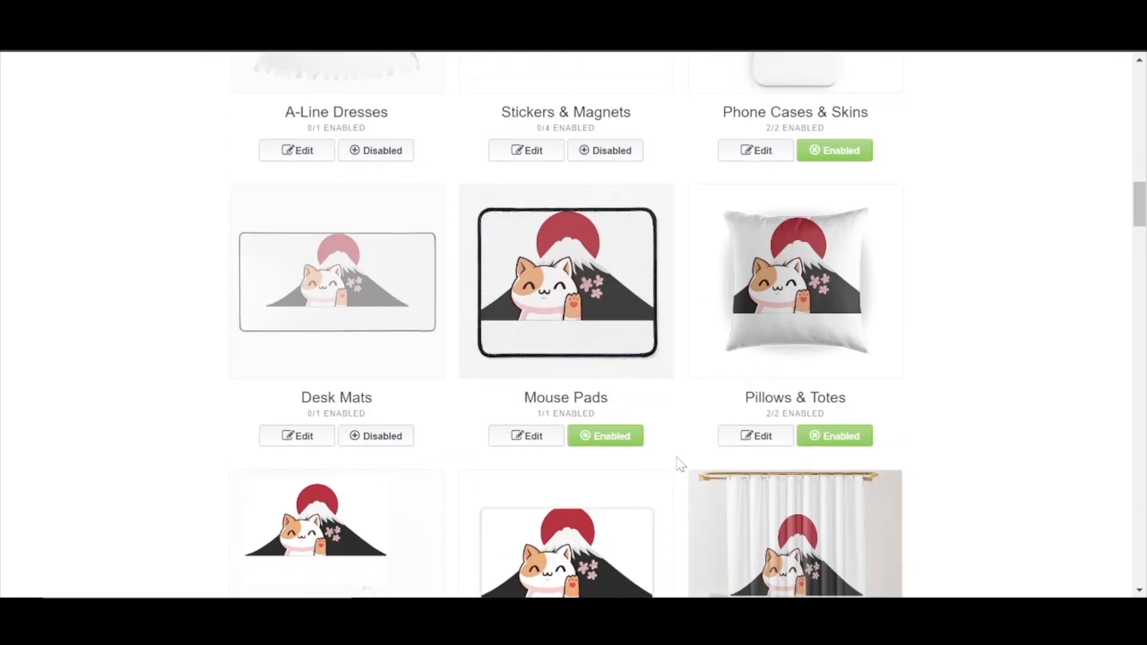
Open the Pillows & Totes design for editing, scale the image down to 28% and centre it vertically and horizontally.
{"action": "left_click", "coordinate": [753, 437]}
{"action": "scroll", "coordinate": [557, 374], "scroll_direction": "down", "scroll_amount": 2}
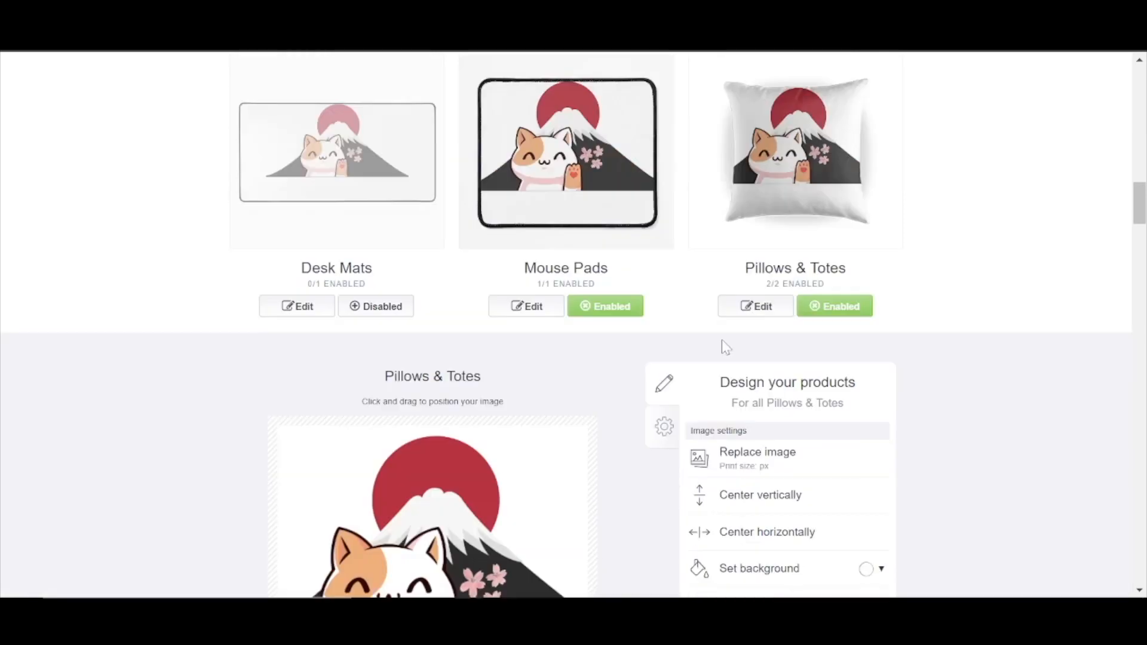
{"action": "scroll", "coordinate": [671, 317], "scroll_direction": "up", "scroll_amount": 10}
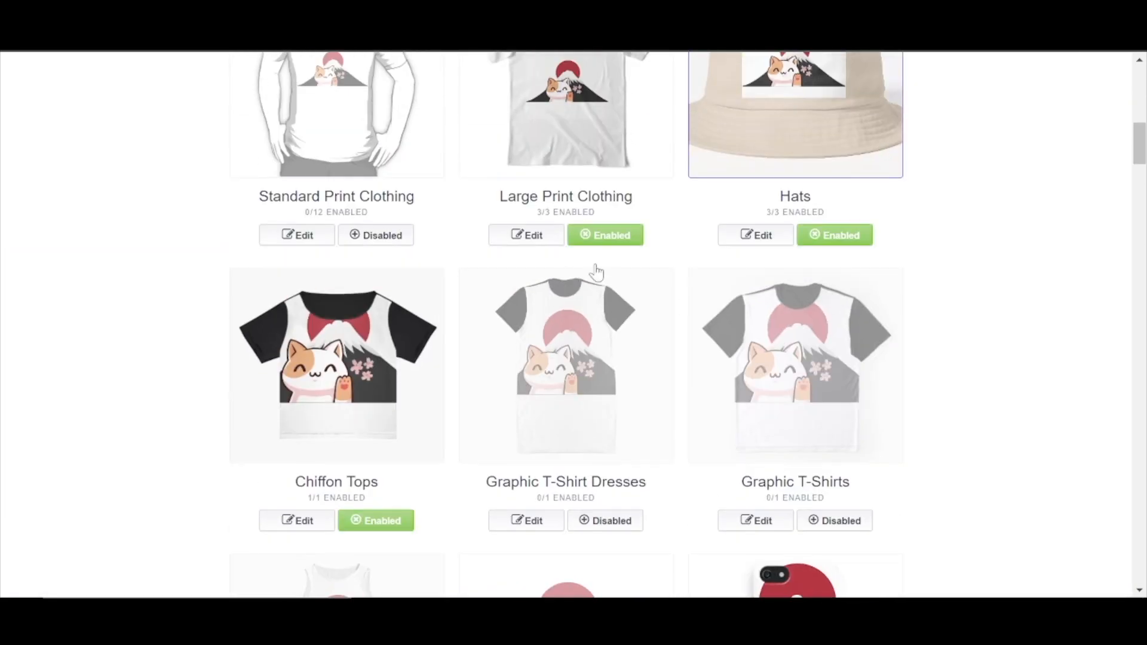
{"action": "scroll", "coordinate": [871, 358], "scroll_direction": "up", "scroll_amount": 4}
{"action": "scroll", "coordinate": [712, 358], "scroll_direction": "down", "scroll_amount": 7}
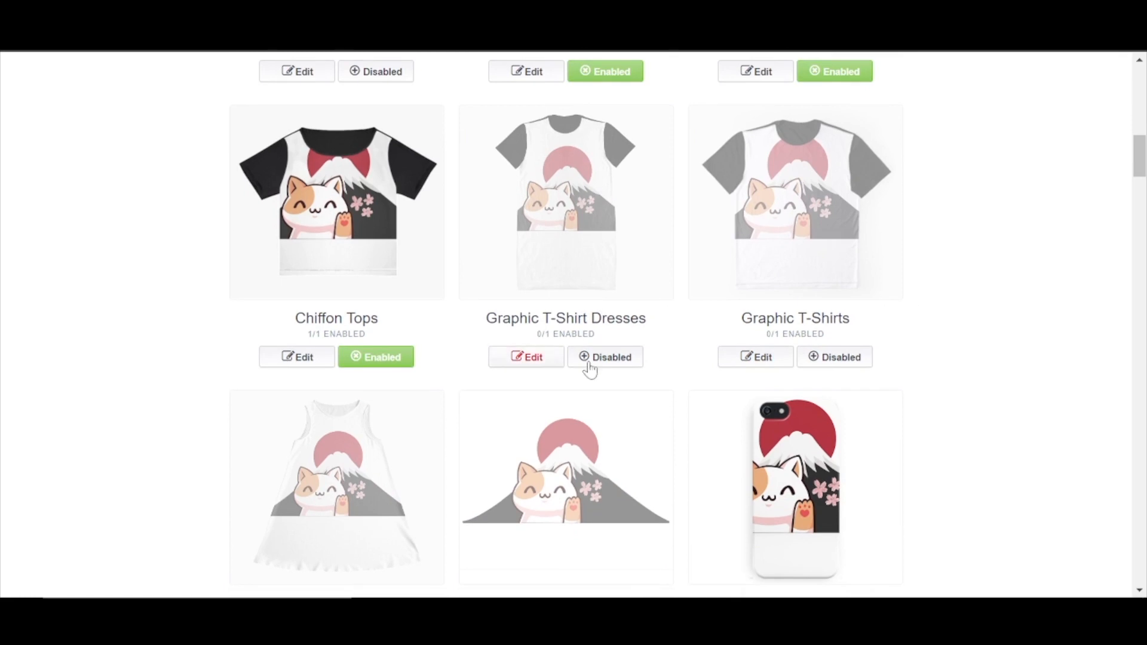
{"action": "scroll", "coordinate": [520, 365], "scroll_direction": "up", "scroll_amount": 3}
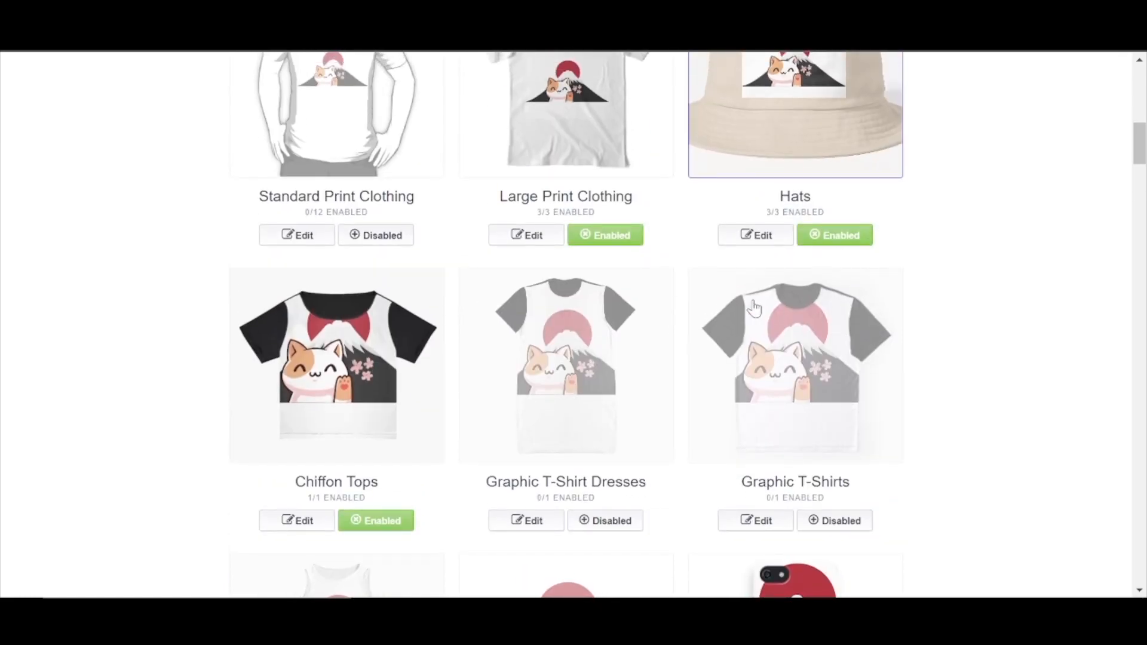
{"action": "scroll", "coordinate": [777, 329], "scroll_direction": "down", "scroll_amount": 18}
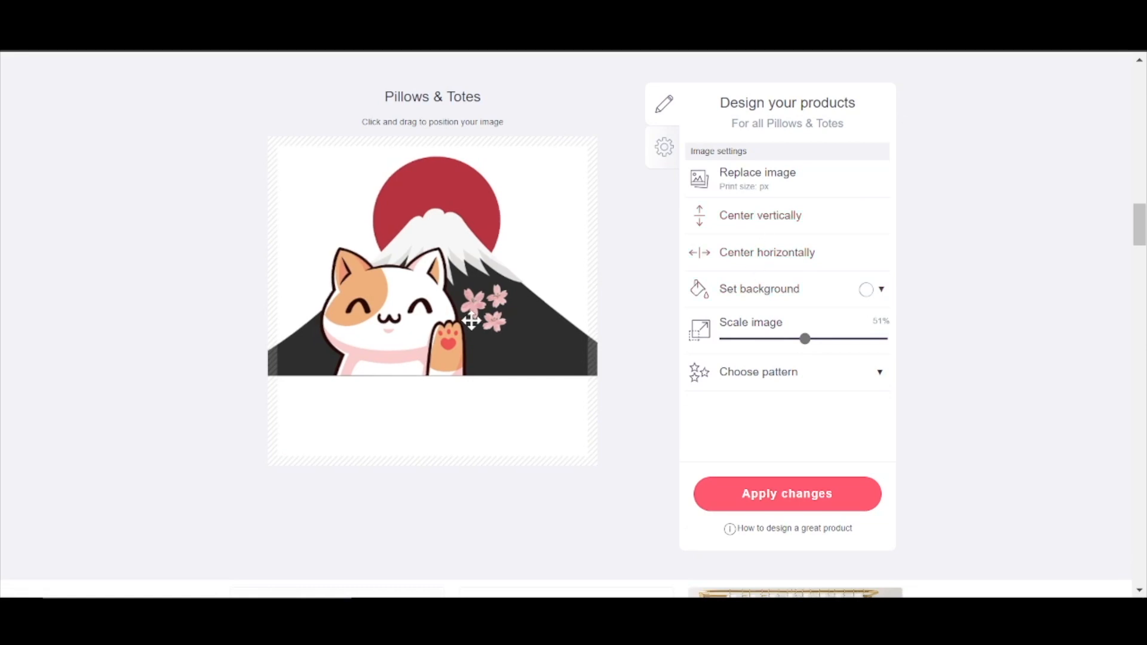
{"action": "left_click_drag", "start_coordinate": [467, 322], "coordinate": [377, 342]}
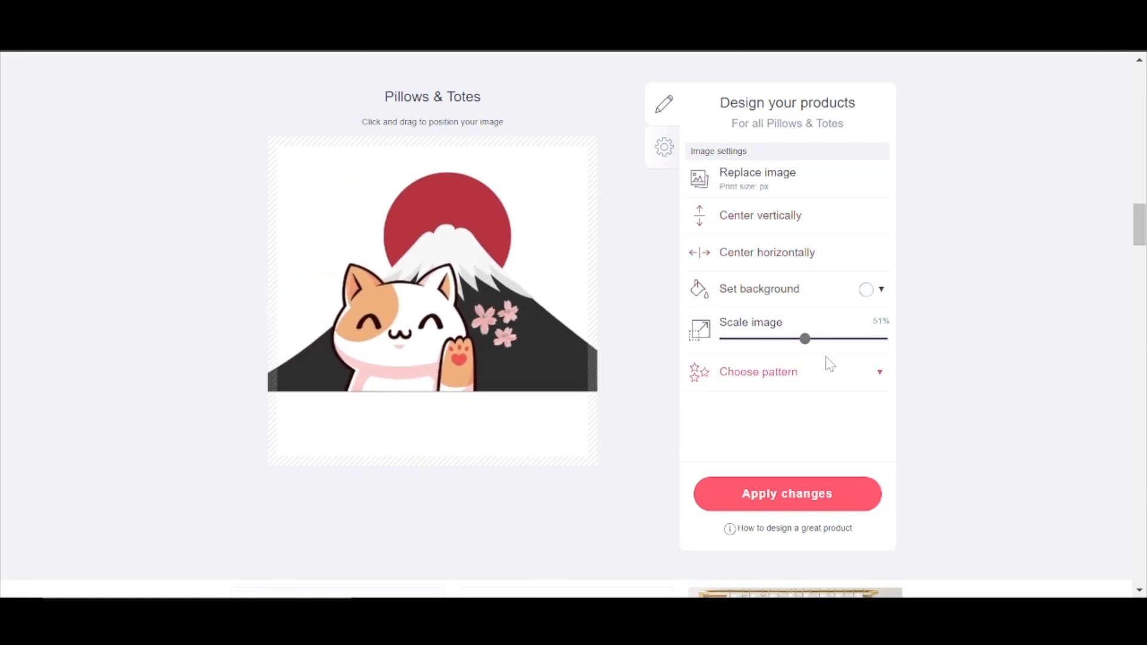
{"action": "left_click_drag", "start_coordinate": [805, 339], "coordinate": [770, 341]}
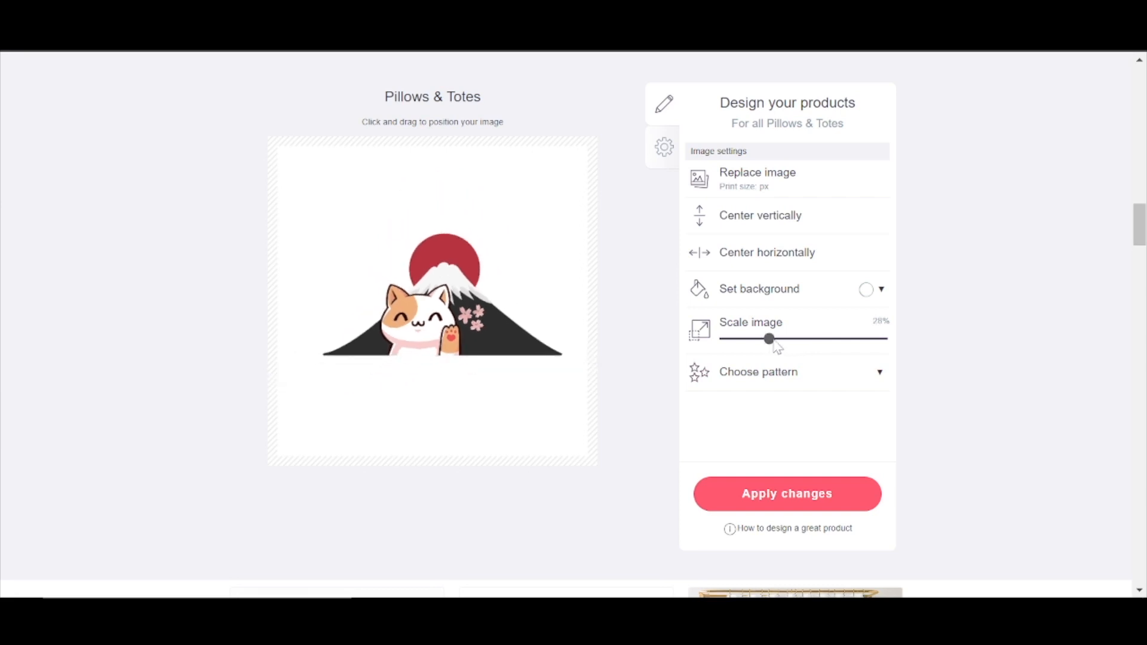
{"action": "left_click", "coordinate": [785, 226]}
{"action": "left_click", "coordinate": [787, 257]}
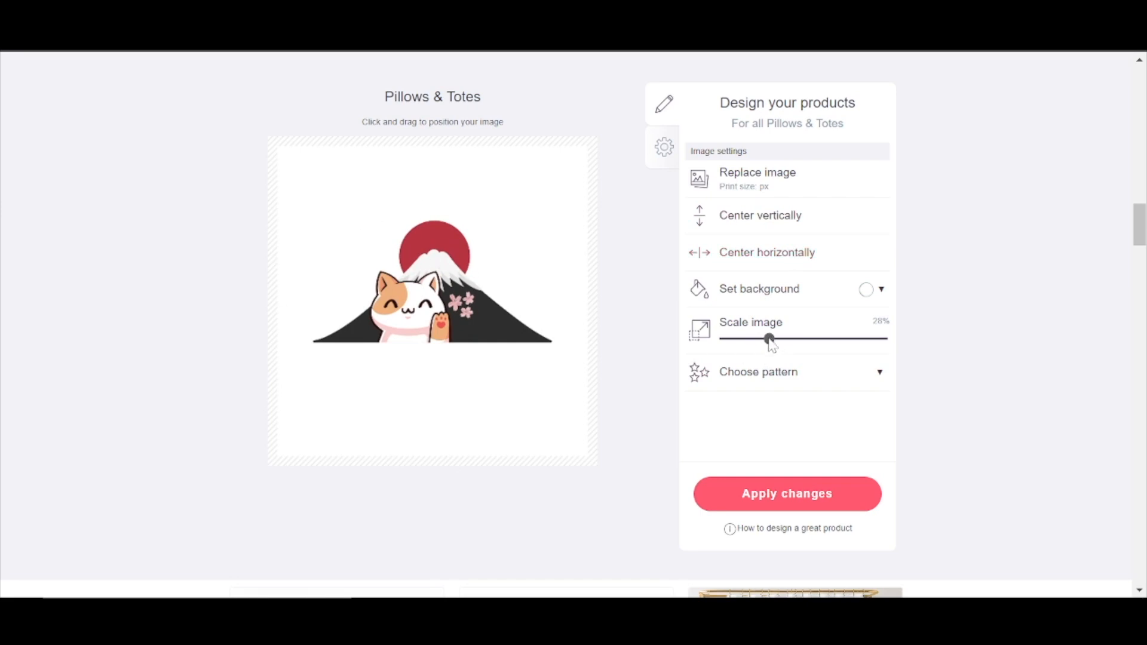
Fine-tune the Pillows & Totes image scale to 34%, checking the fit on the pillow preview.
{"action": "left_click_drag", "start_coordinate": [771, 339], "coordinate": [781, 341]}
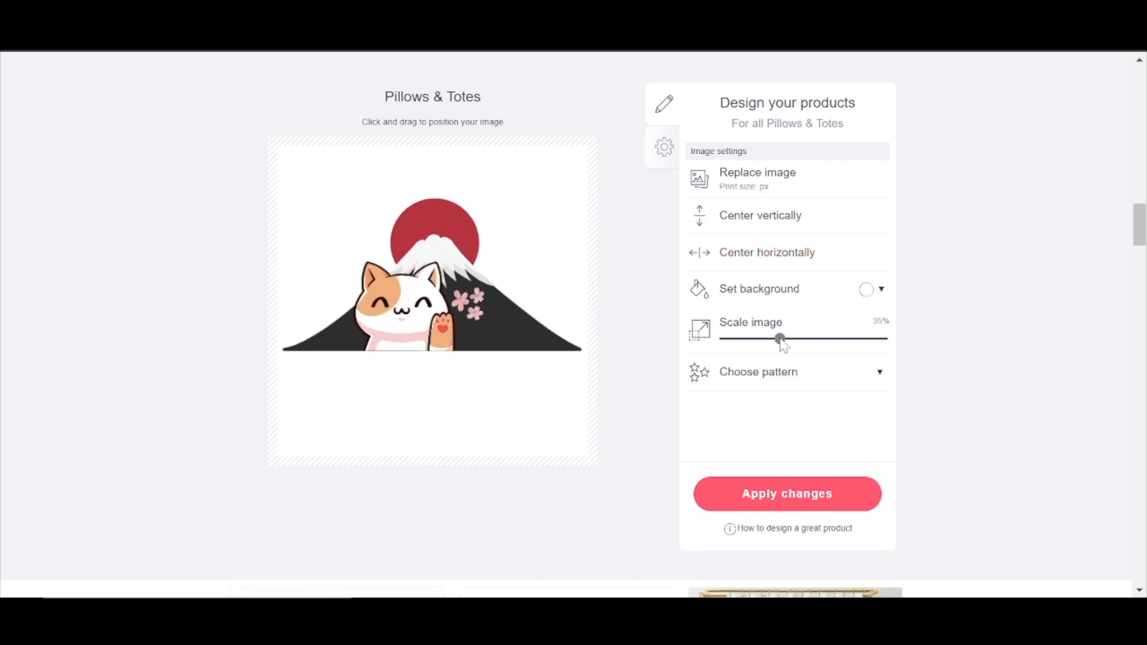
{"action": "scroll", "coordinate": [224, 323], "scroll_direction": "up", "scroll_amount": 5}
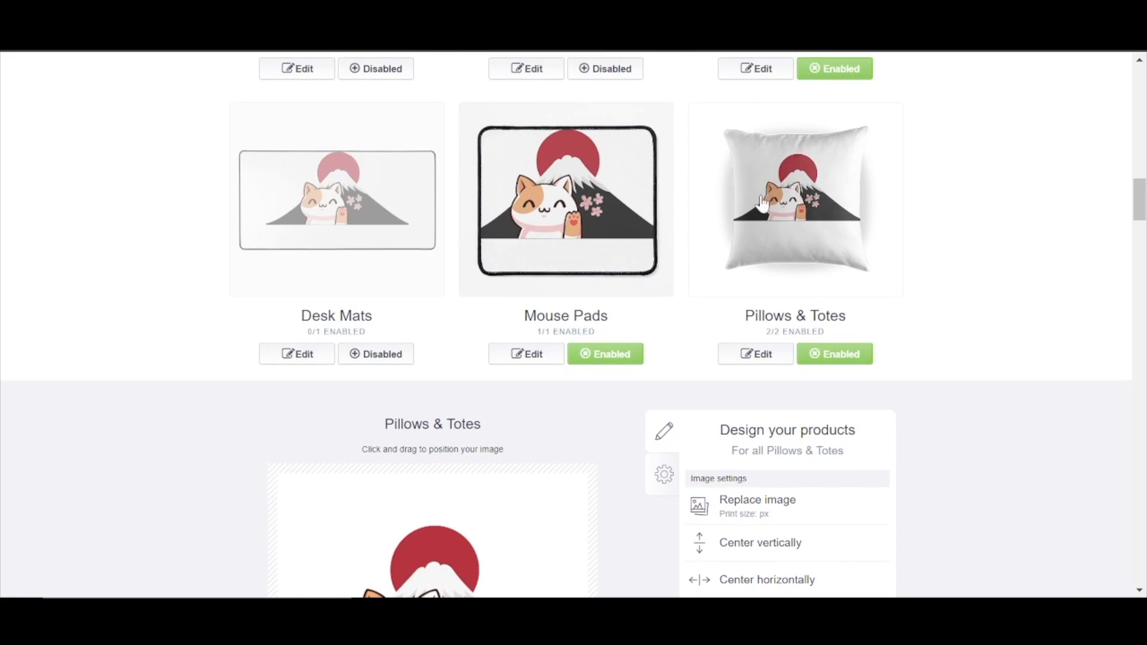
{"action": "scroll", "coordinate": [546, 492], "scroll_direction": "down", "scroll_amount": 1}
{"action": "mouse_move", "coordinate": [780, 586]}
{"action": "left_mouse_down"}
{"action": "mouse_move", "coordinate": [762, 587]}
{"action": "mouse_move", "coordinate": [781, 590]}
{"action": "left_mouse_up"}
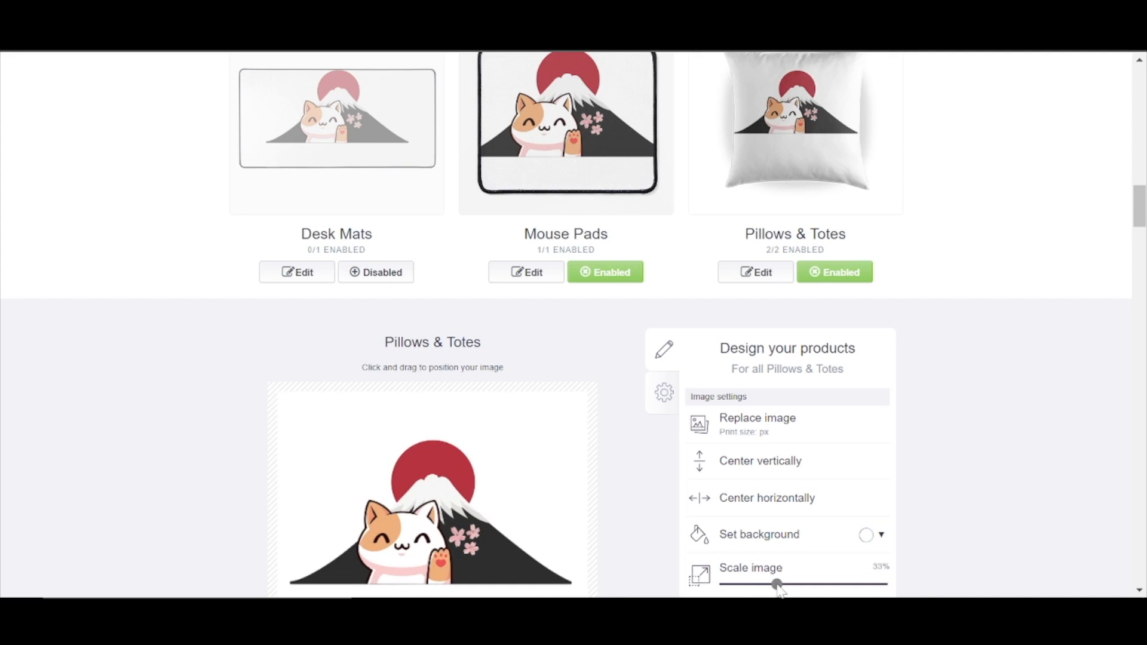
{"action": "left_click_drag", "start_coordinate": [781, 591], "coordinate": [782, 590]}
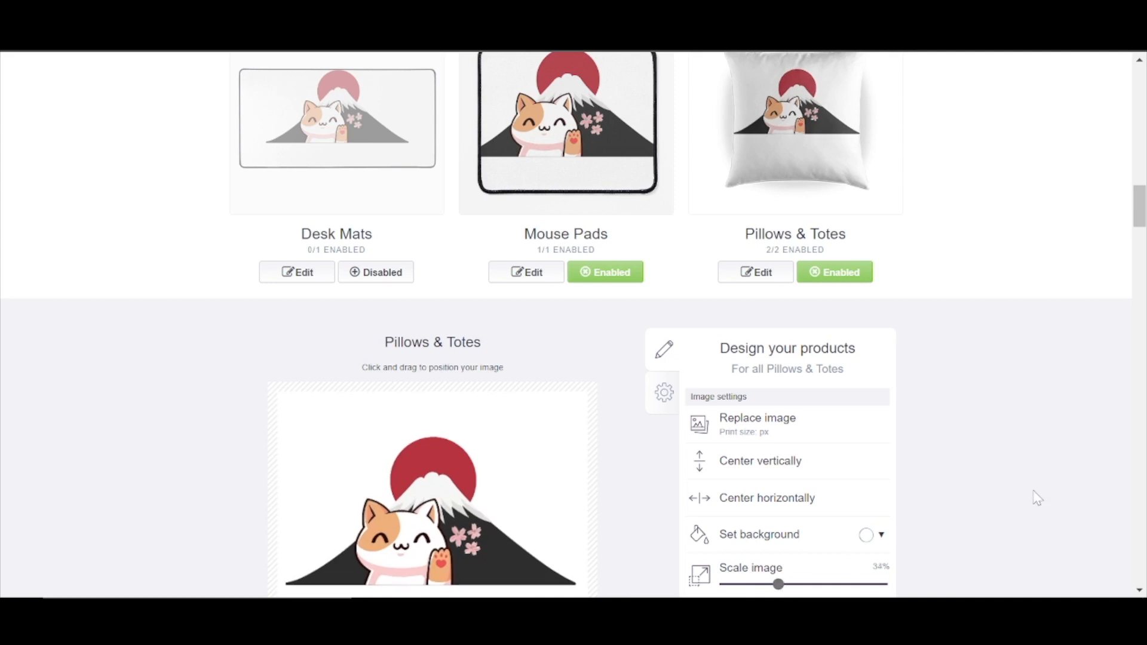
Review the new work form, the clothing and accessory previews, and the image settings for Pillows & Totes.
{"action": "scroll", "coordinate": [936, 410], "scroll_direction": "up", "scroll_amount": 20}
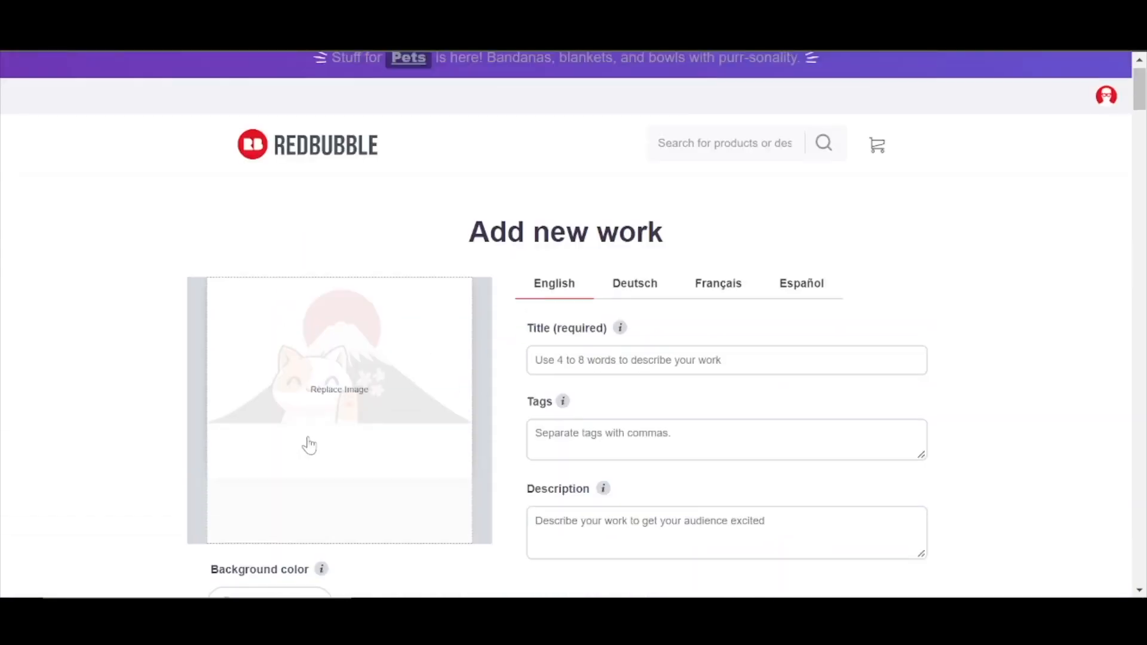
{"action": "scroll", "coordinate": [309, 445], "scroll_direction": "down", "scroll_amount": 8}
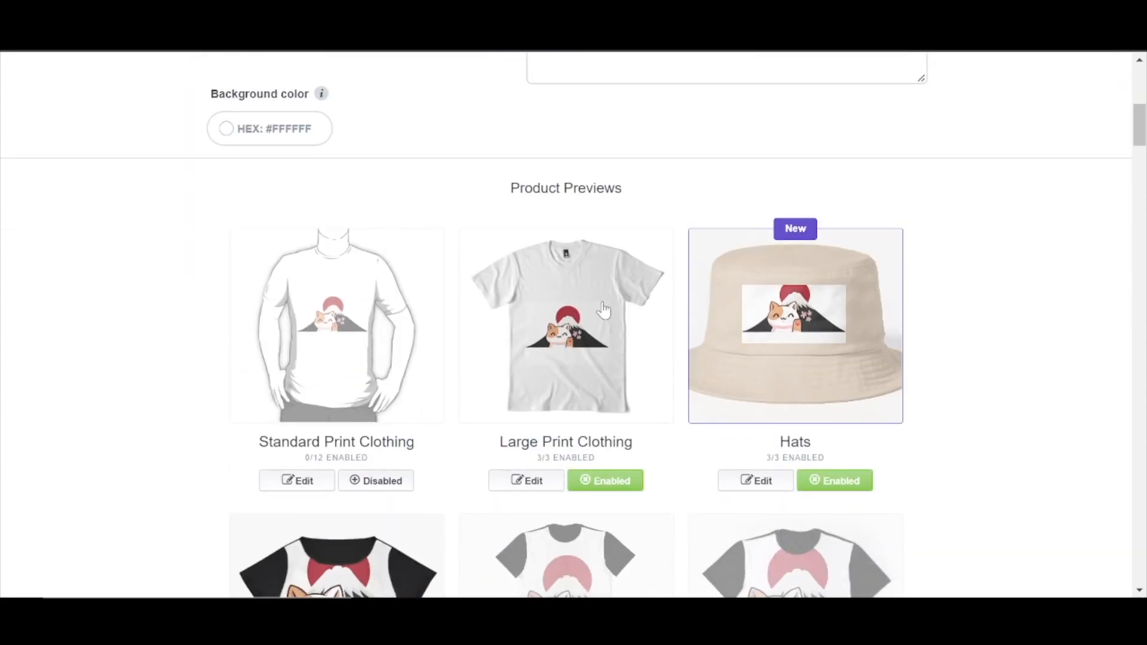
{"action": "scroll", "coordinate": [328, 380], "scroll_direction": "up", "scroll_amount": 4}
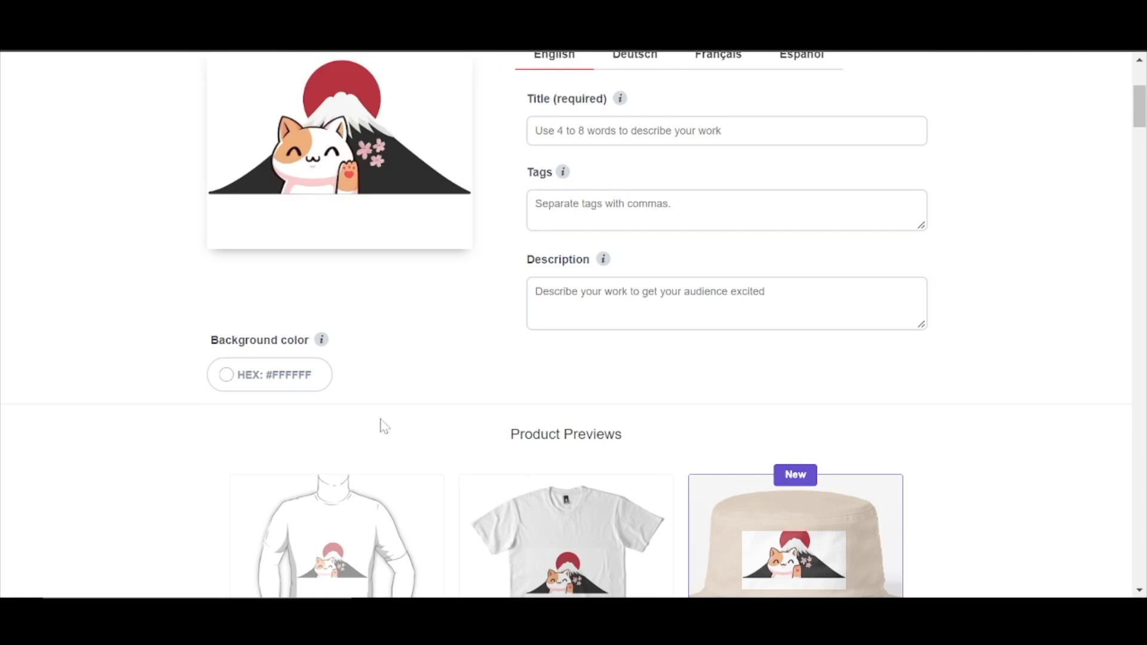
{"action": "scroll", "coordinate": [343, 426], "scroll_direction": "down", "scroll_amount": 5}
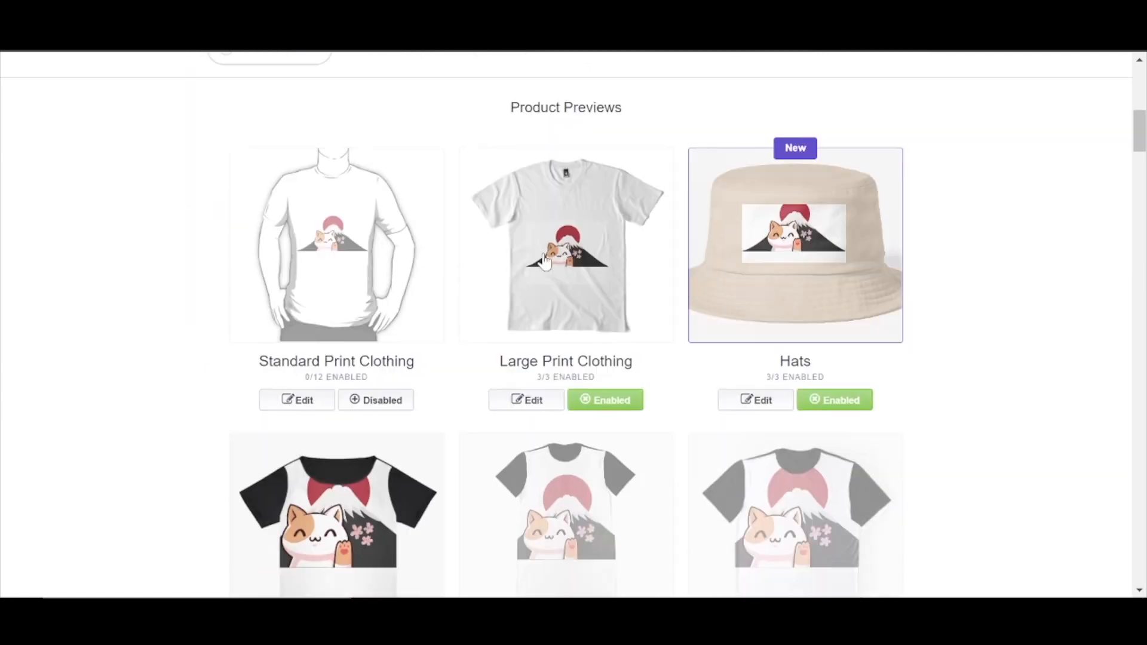
{"action": "scroll", "coordinate": [592, 285], "scroll_direction": "down", "scroll_amount": 3}
{"action": "scroll", "coordinate": [615, 280], "scroll_direction": "up", "scroll_amount": 2}
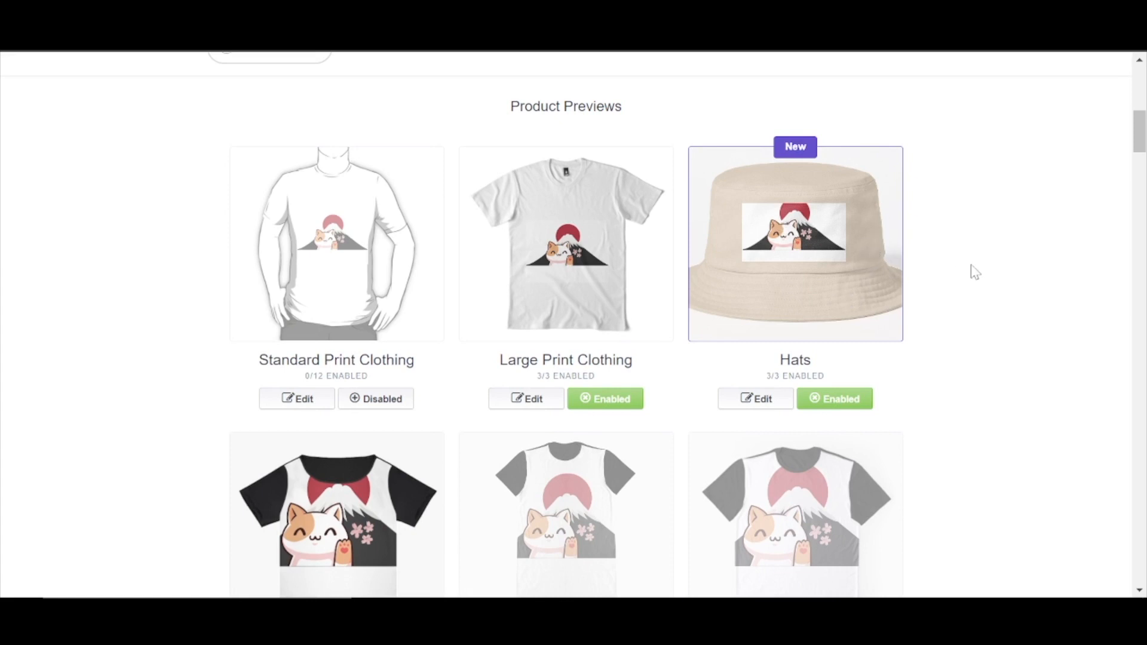
{"action": "scroll", "coordinate": [999, 303], "scroll_direction": "down", "scroll_amount": 10}
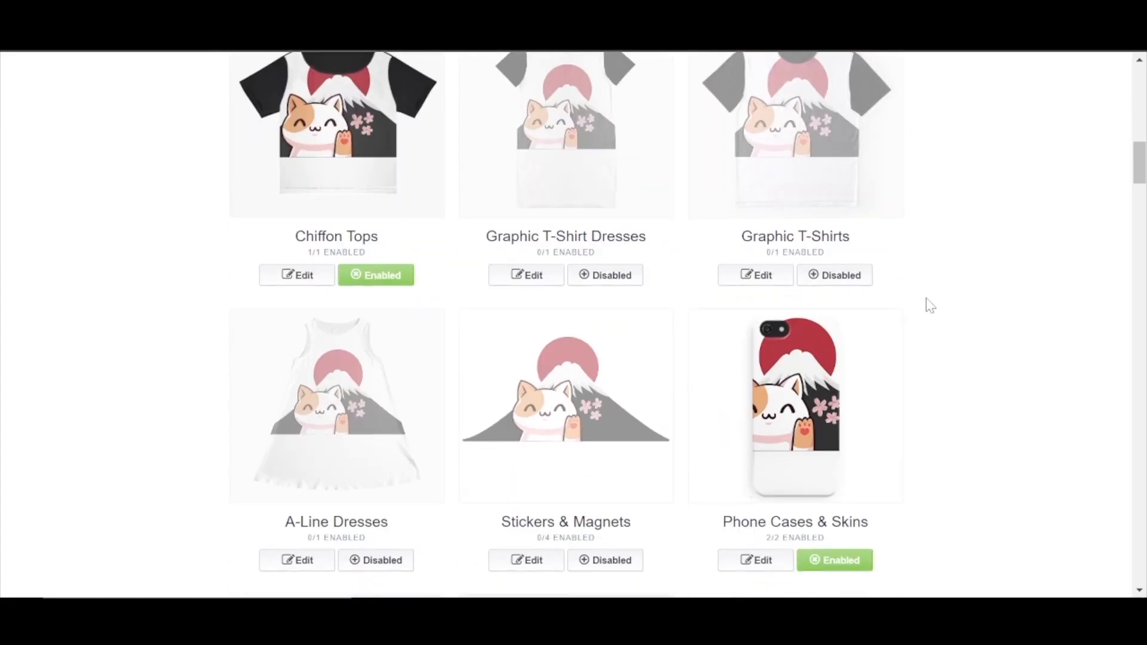
{"action": "scroll", "coordinate": [915, 333], "scroll_direction": "down", "scroll_amount": 4}
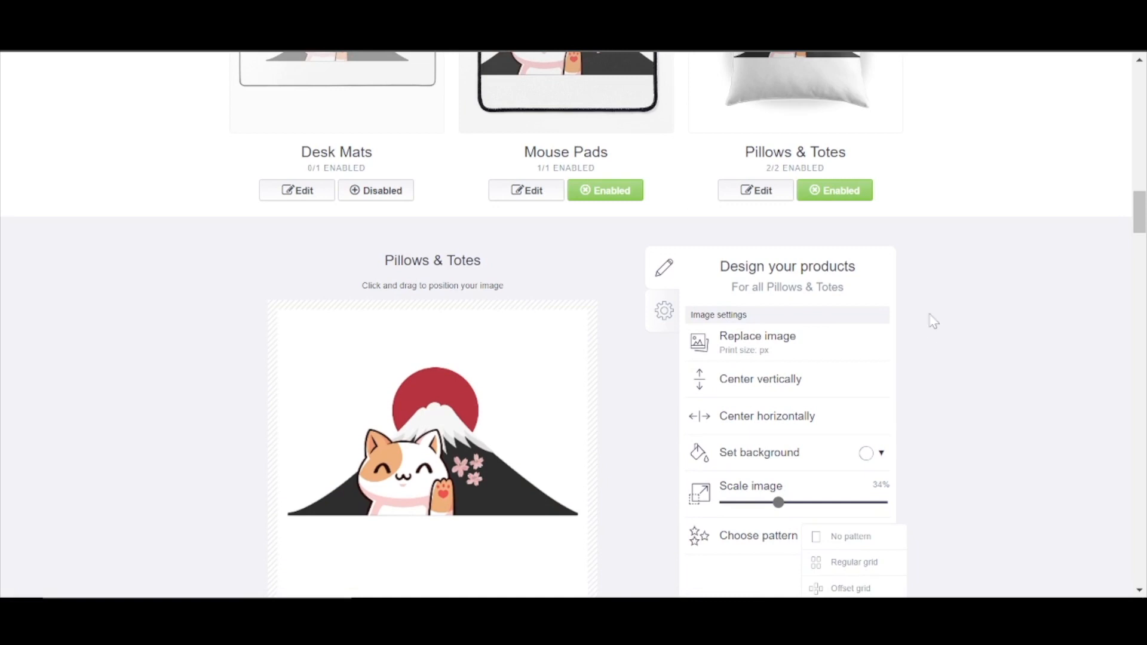
{"action": "scroll", "coordinate": [935, 327], "scroll_direction": "up", "scroll_amount": 1}
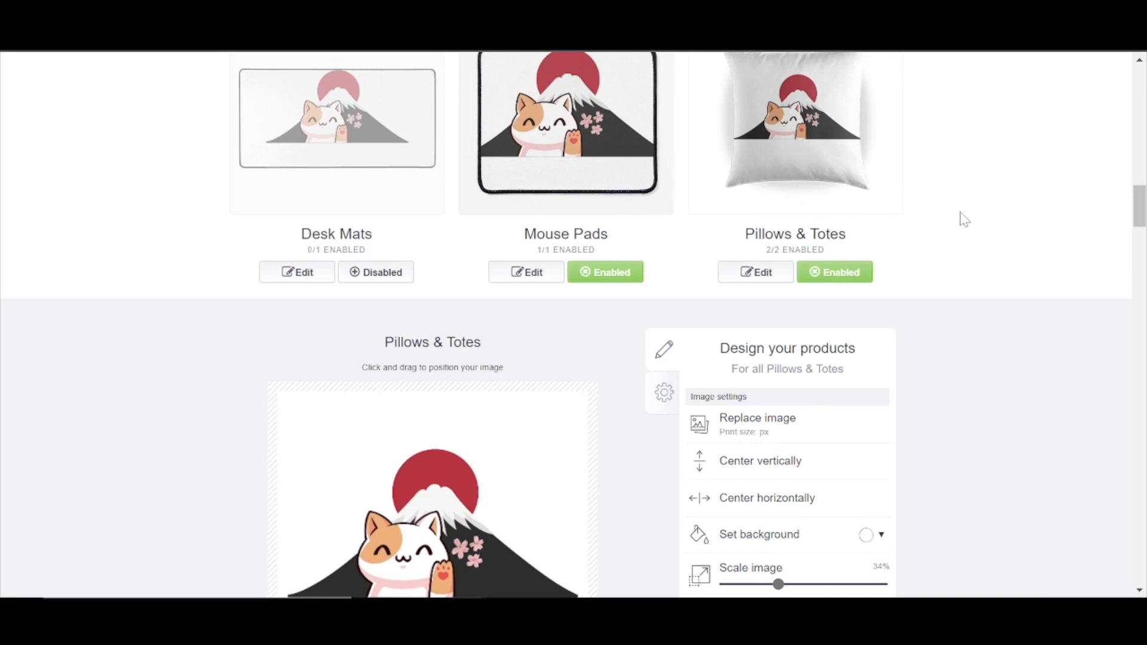
{"action": "scroll", "coordinate": [963, 217], "scroll_direction": "up", "scroll_amount": 2}
{"action": "scroll", "coordinate": [989, 323], "scroll_direction": "up", "scroll_amount": 2}
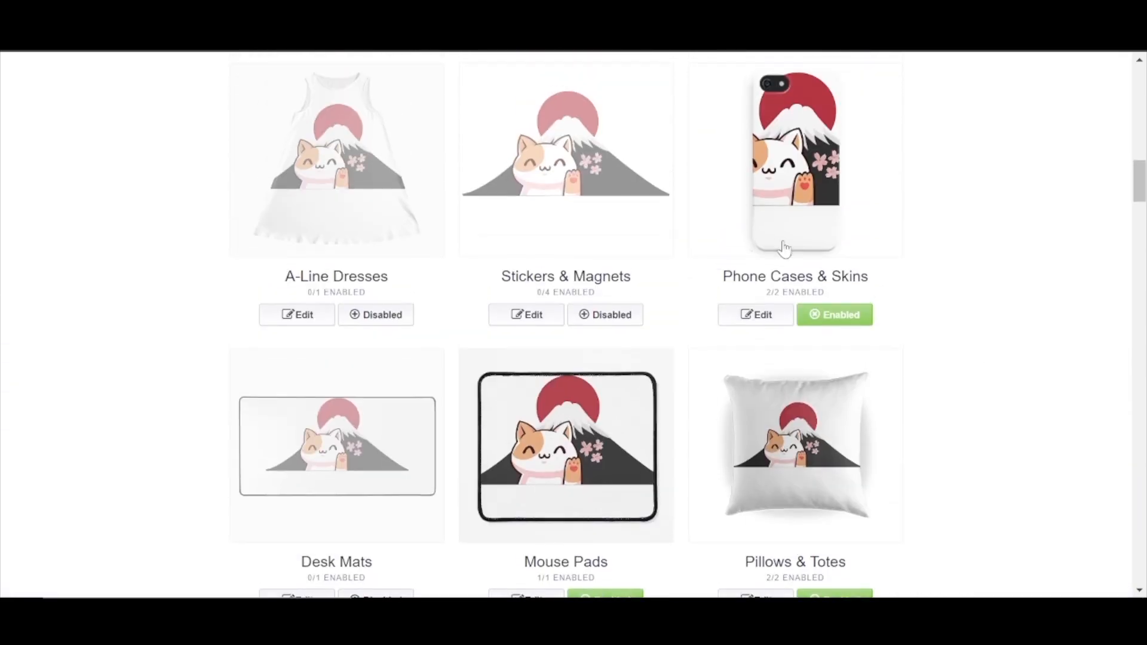
{"action": "scroll", "coordinate": [973, 307], "scroll_direction": "down", "scroll_amount": 4}
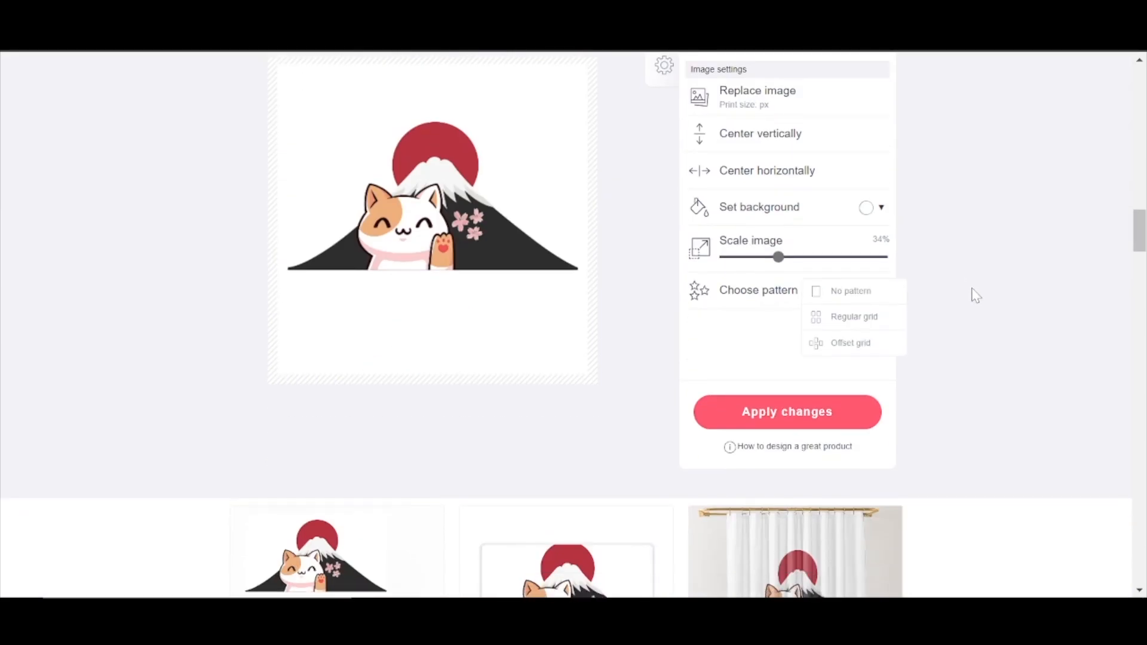
{"action": "scroll", "coordinate": [976, 296], "scroll_direction": "up", "scroll_amount": 1}
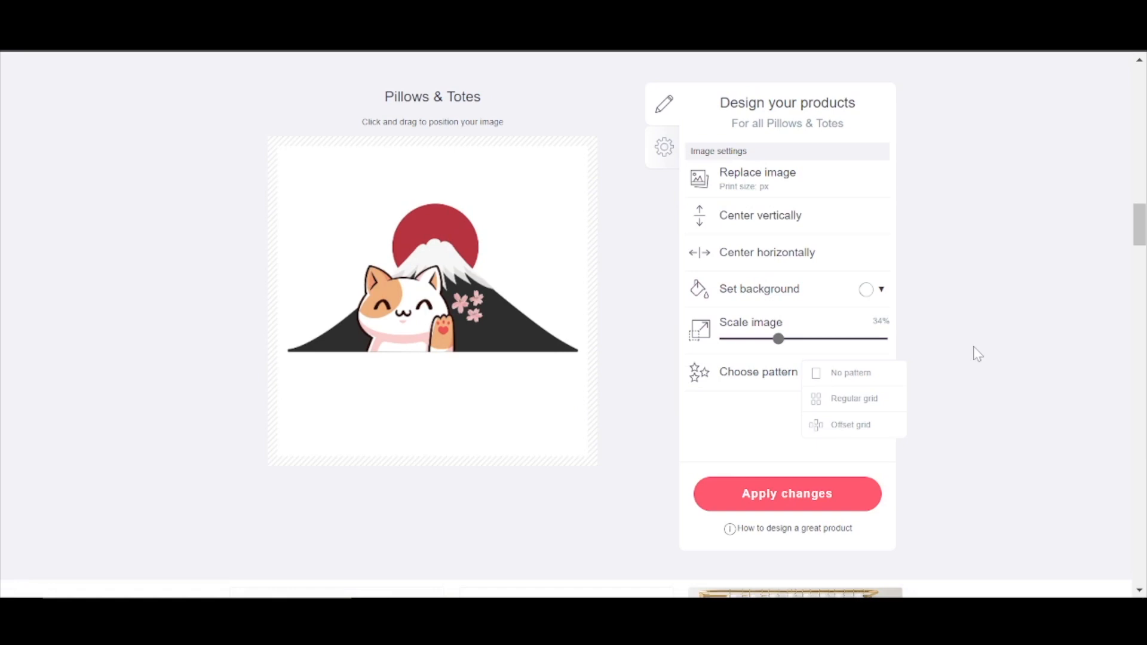
Apply the image changes to Pillows & Totes and return to the clothing previews.
{"action": "left_click", "coordinate": [852, 505]}
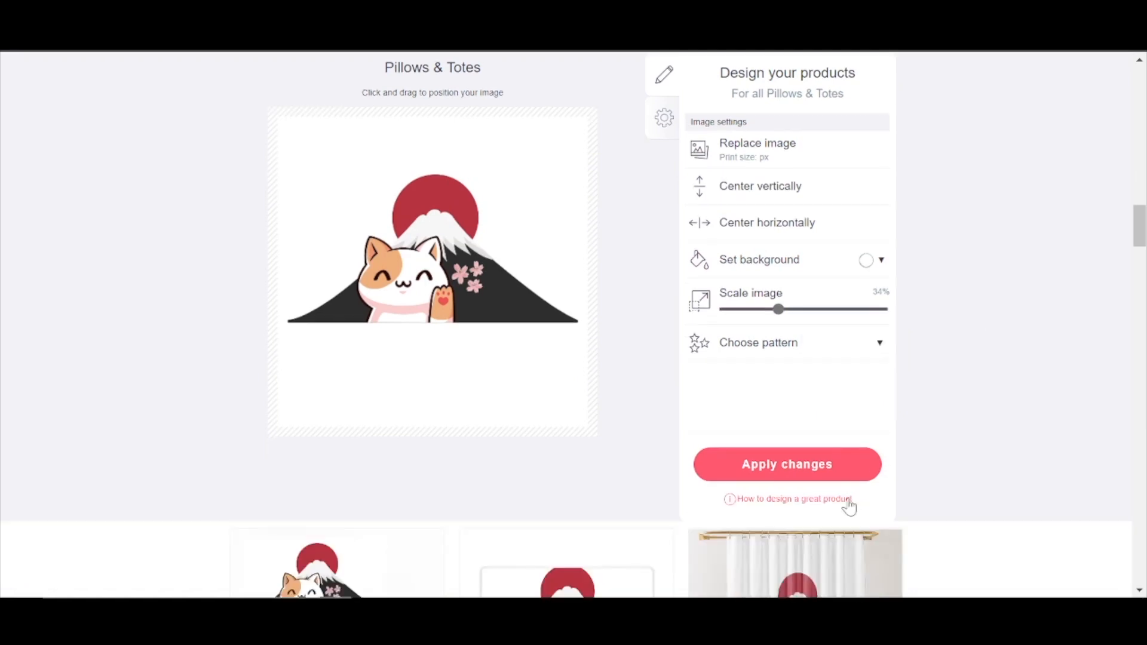
{"action": "scroll", "coordinate": [966, 381], "scroll_direction": "up", "scroll_amount": 5}
{"action": "scroll", "coordinate": [971, 389], "scroll_direction": "up", "scroll_amount": 4}
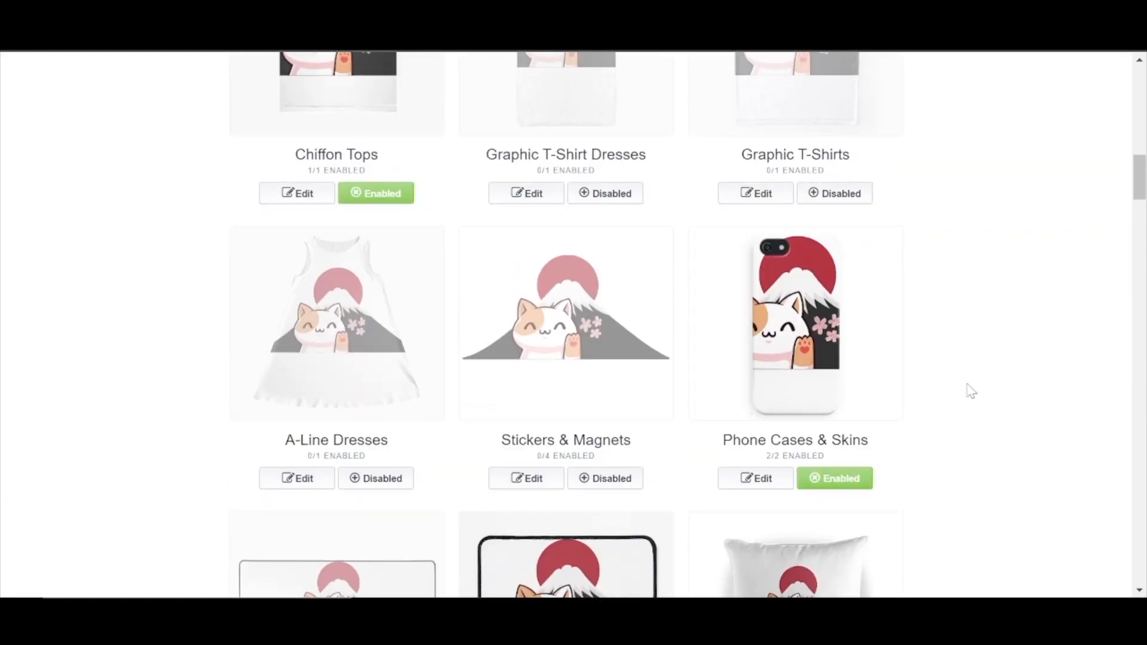
{"action": "scroll", "coordinate": [587, 280], "scroll_direction": "up", "scroll_amount": 3}
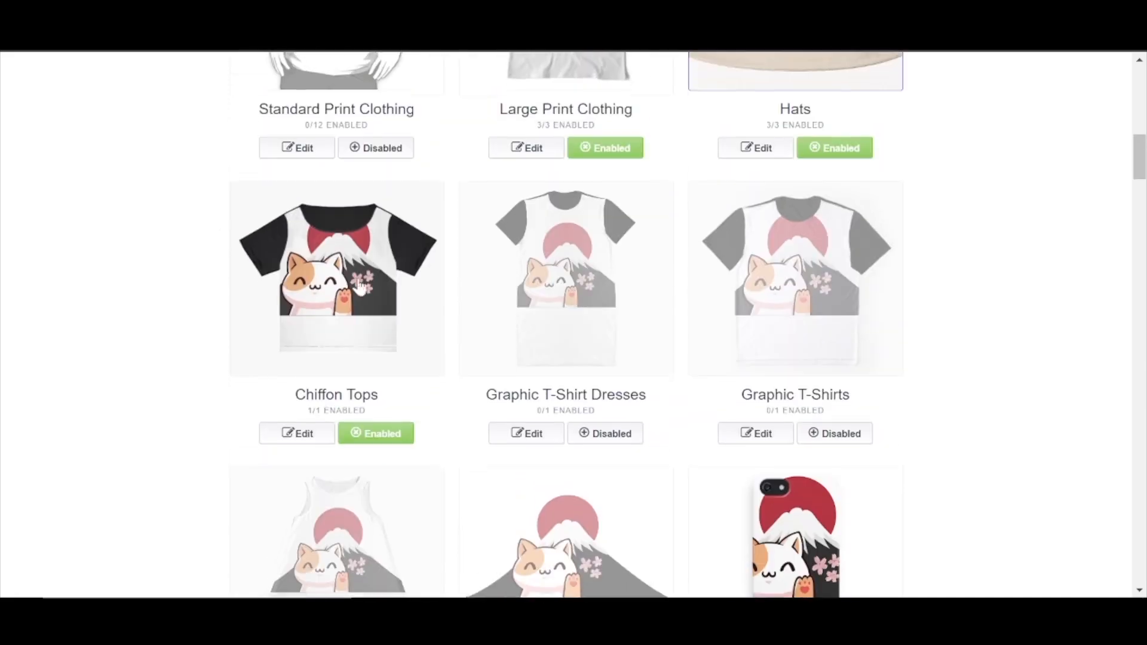
Review the product previews and their enabled states, from the clothing items to the mugs and pet products.
{"action": "scroll", "coordinate": [831, 353], "scroll_direction": "down", "scroll_amount": 2}
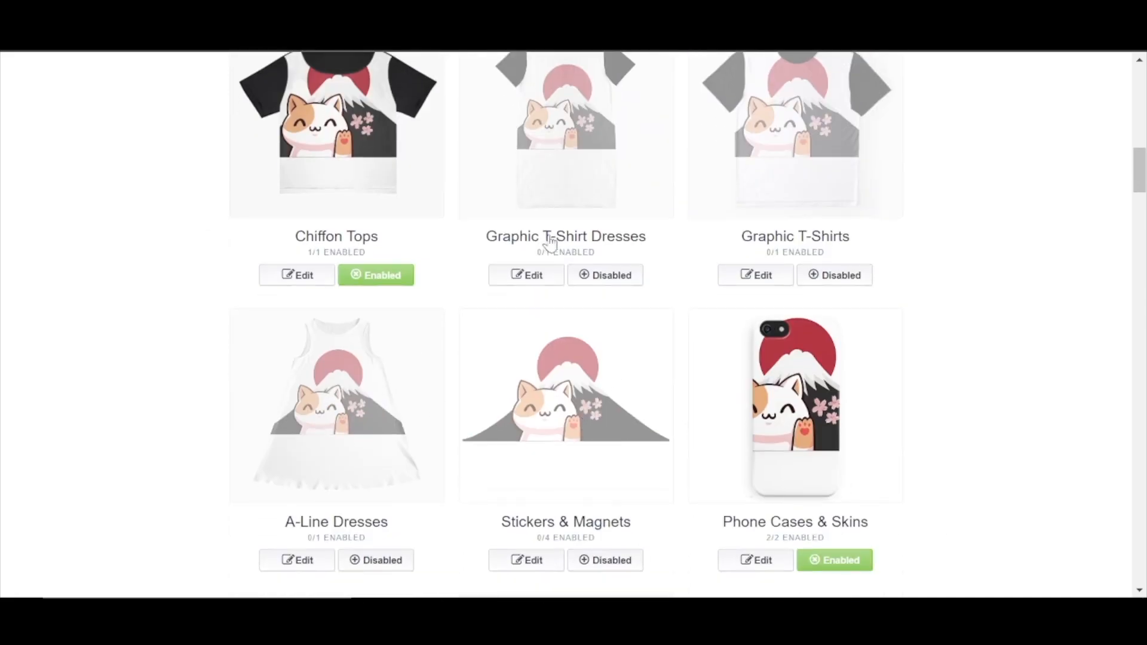
{"action": "scroll", "coordinate": [670, 233], "scroll_direction": "up", "scroll_amount": 5}
{"action": "scroll", "coordinate": [679, 368], "scroll_direction": "down", "scroll_amount": 11}
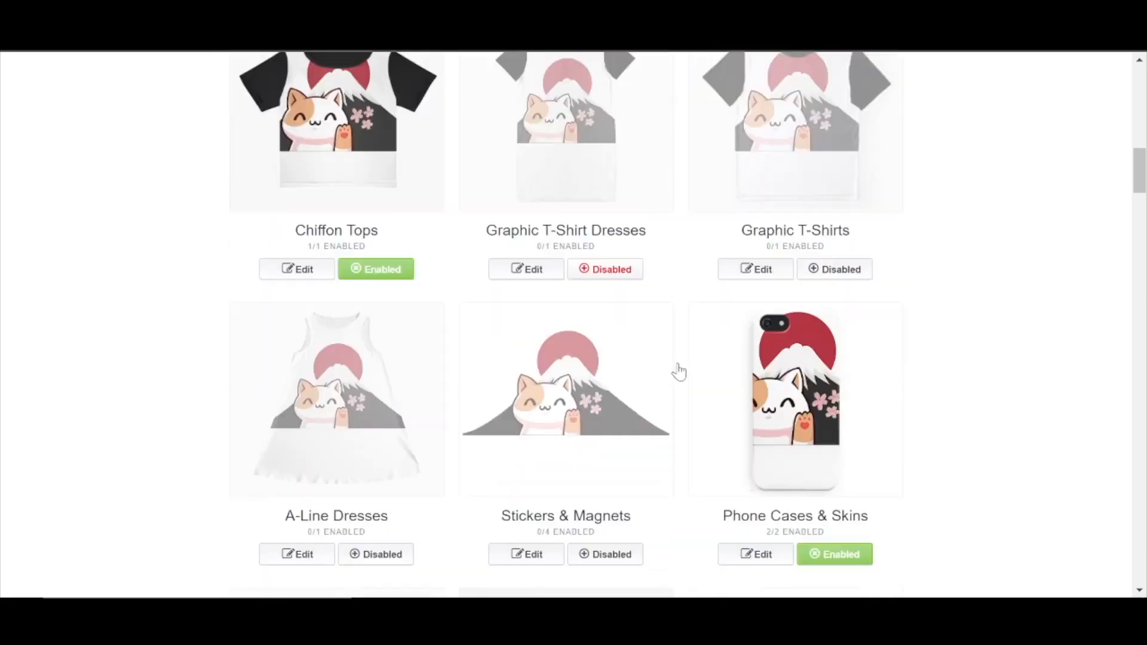
{"action": "scroll", "coordinate": [439, 401], "scroll_direction": "down", "scroll_amount": 3}
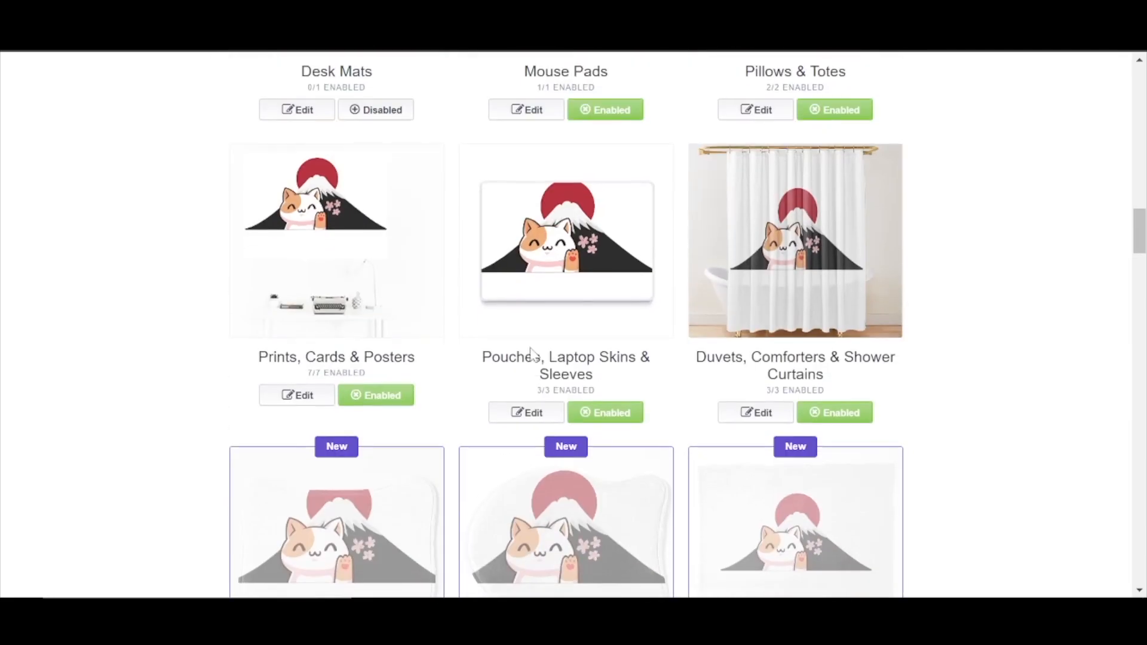
{"action": "scroll", "coordinate": [1050, 461], "scroll_direction": "down", "scroll_amount": 5}
{"action": "scroll", "coordinate": [948, 339], "scroll_direction": "down", "scroll_amount": 3}
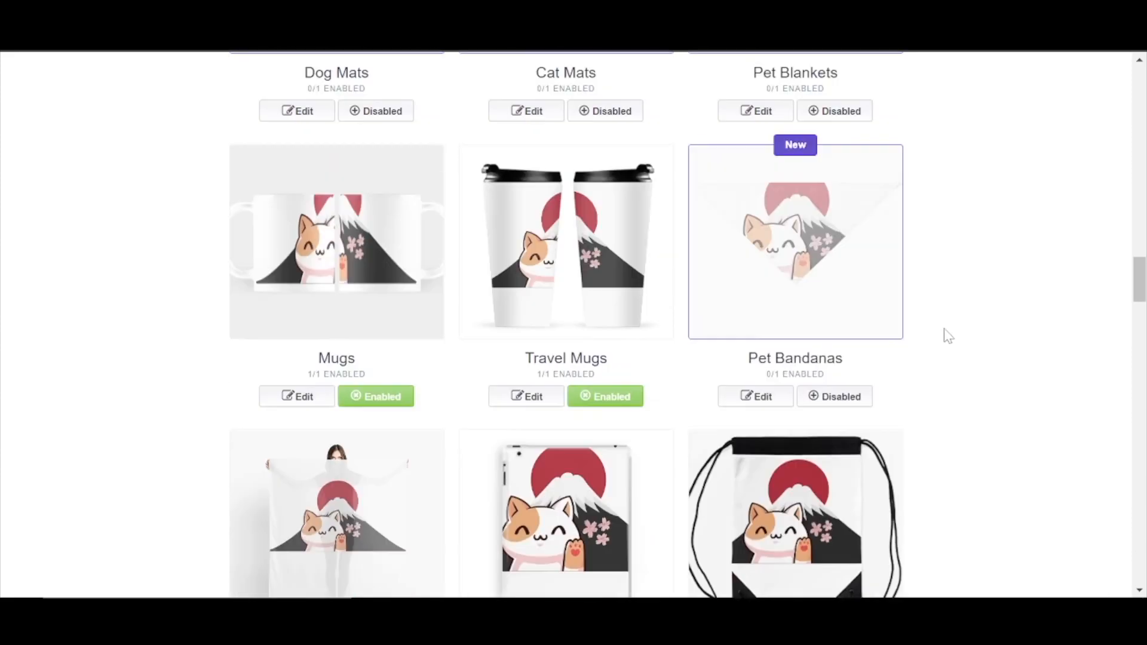
Enter "Hello from Japan Cat" as the English title of the new work.
{"action": "scroll", "coordinate": [936, 303], "scroll_direction": "up", "scroll_amount": 20}
{"action": "left_click", "coordinate": [542, 377]}
{"action": "type", "text": "Hell"}
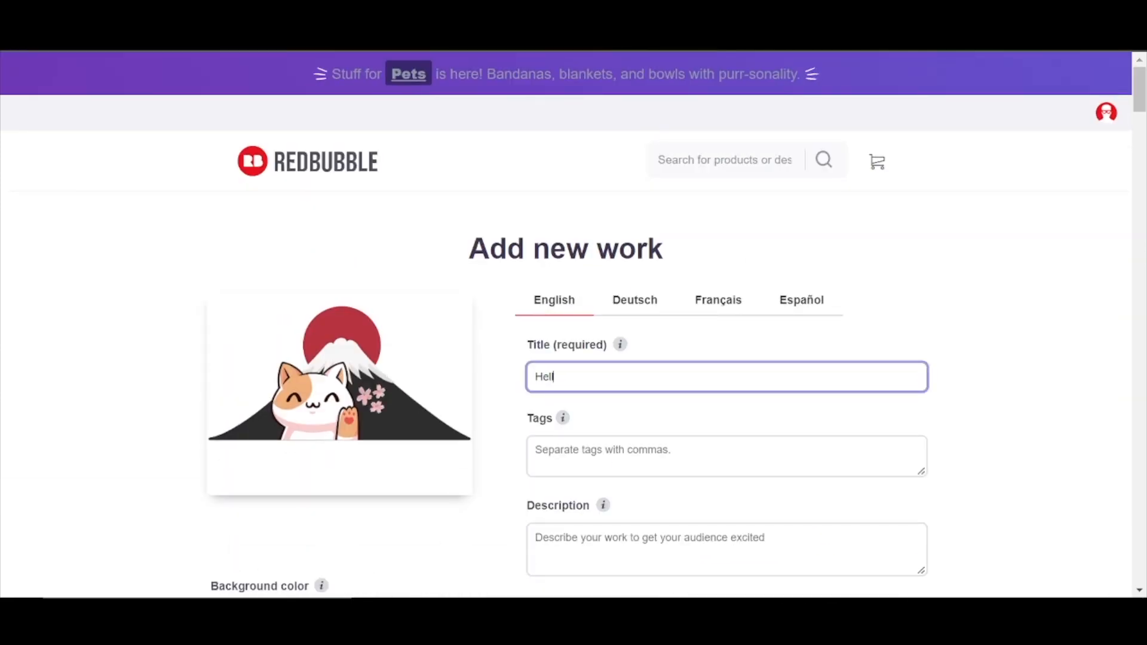
{"action": "type", "text": "o from Japan Cat"}
Enter the tags Hello, Cat, Japan, Fuji and Neko for the work, each on its own line.
{"action": "scroll", "coordinate": [735, 414], "scroll_direction": "down", "scroll_amount": 1}
{"action": "left_click", "coordinate": [730, 374]}
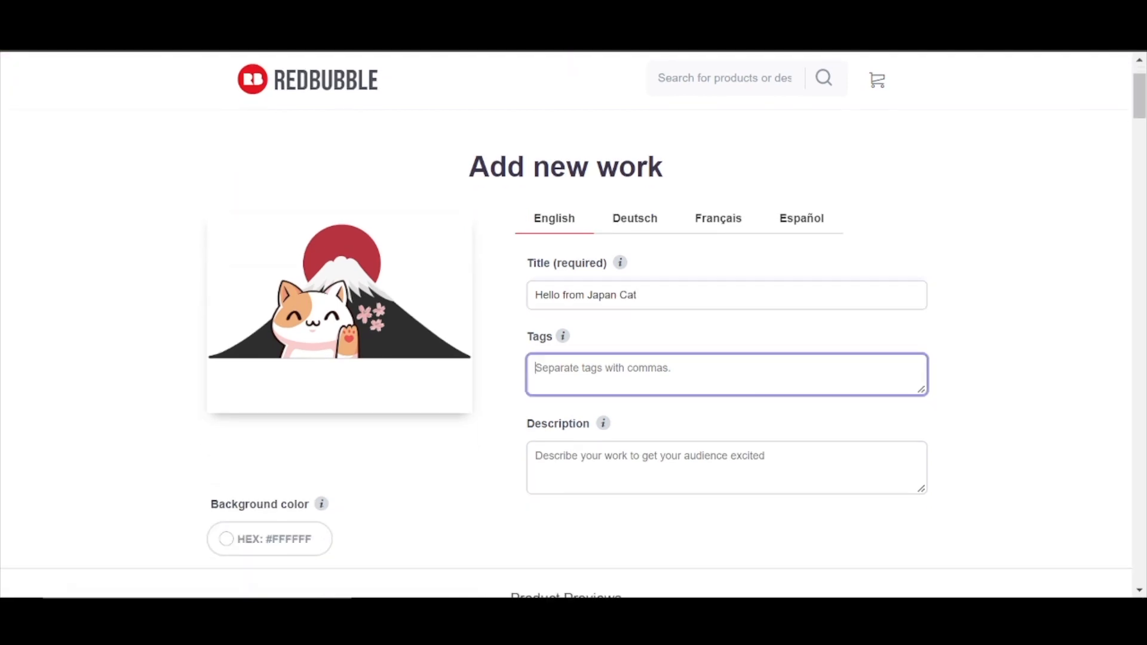
{"action": "type", "text": "Hello Cat"}
{"action": "key", "text": "Return"}
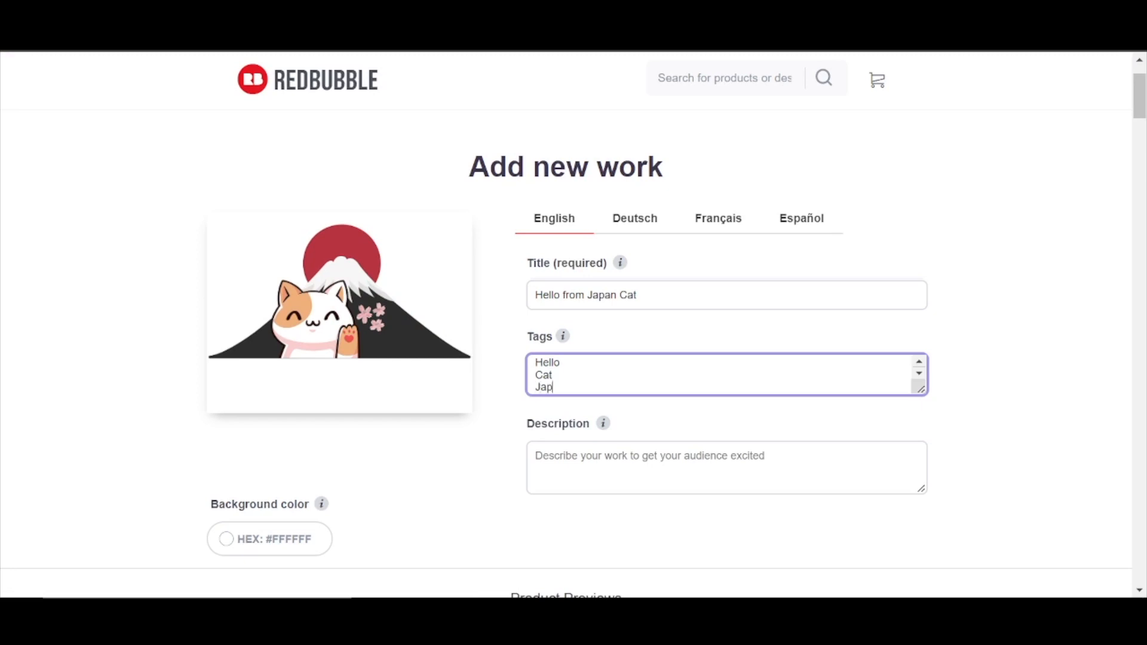
{"action": "type", "text": "Japan"}
{"action": "key", "text": "Return"}
{"action": "type", "text": "Fuji"}
{"action": "key", "text": "Return"}
{"action": "key", "text": "Up"}
{"action": "key", "text": "Up"}
{"action": "key", "text": "Up"}
Enter the description "Welcome, this is my Hello from Japan design." and select Design & Illustration and Digital Art as media.
{"action": "left_click", "coordinate": [726, 468]}
{"action": "type", "text": "Welcome, this is my Hello from Japan design"}
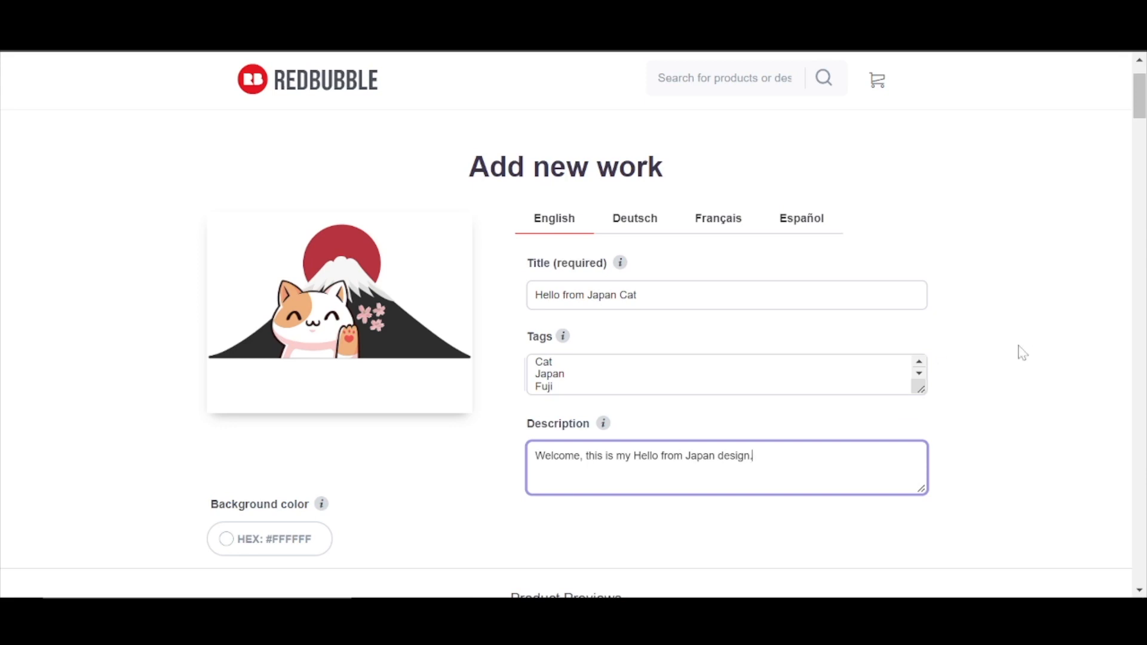
{"action": "scroll", "coordinate": [1023, 353], "scroll_direction": "down", "scroll_amount": 20}
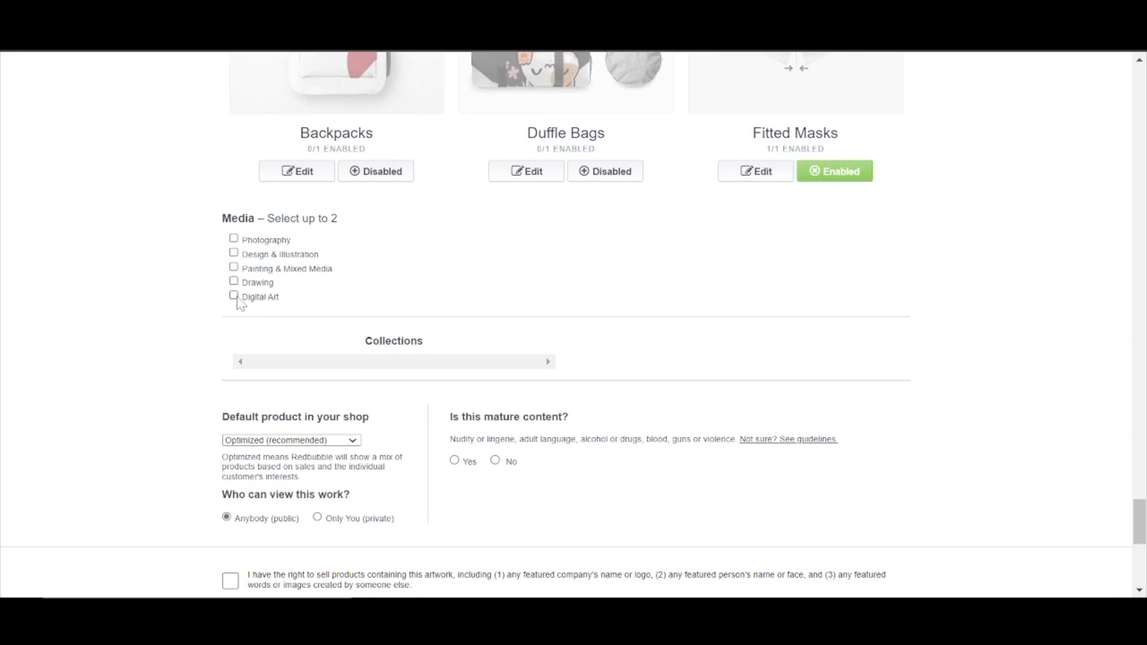
{"action": "left_click", "coordinate": [234, 254]}
{"action": "left_click", "coordinate": [234, 297]}
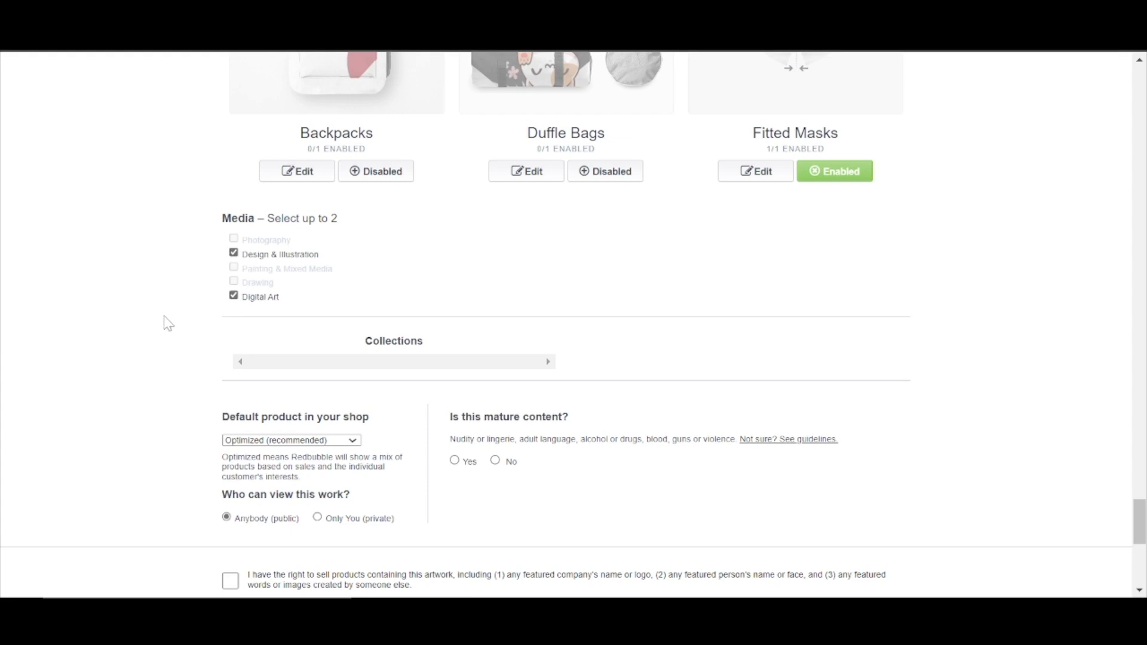
Mark the work as not mature content, confirm the right to sell the artwork and save the work.
{"action": "scroll", "coordinate": [168, 323], "scroll_direction": "down", "scroll_amount": 3}
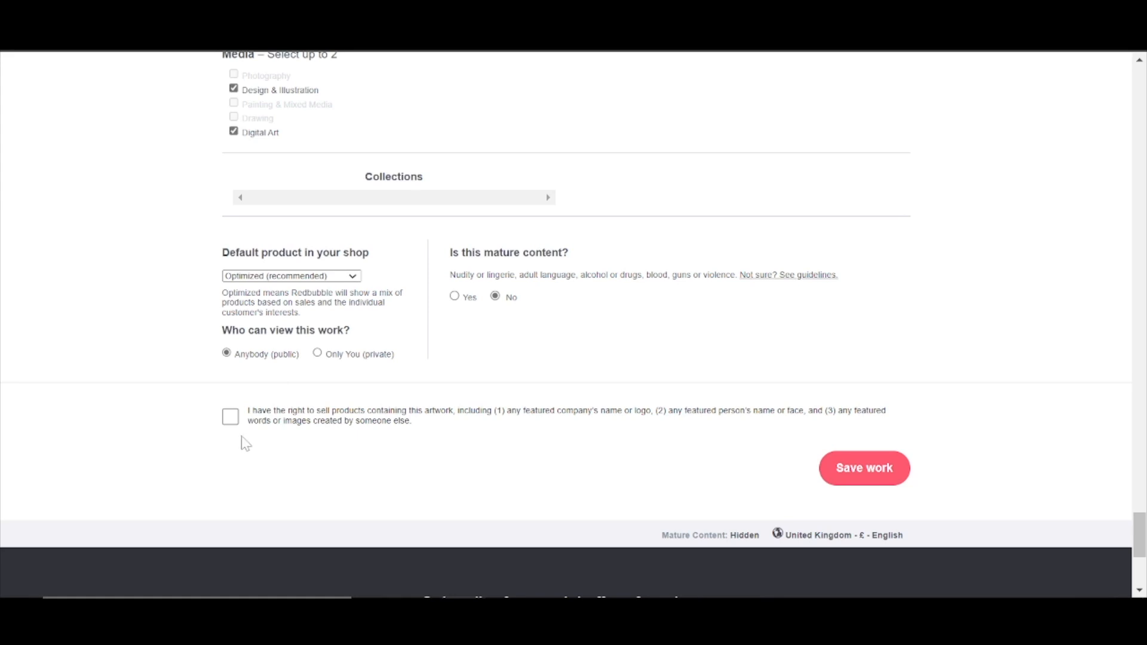
{"action": "left_click", "coordinate": [232, 418]}
{"action": "scroll", "coordinate": [543, 387], "scroll_direction": "up", "scroll_amount": 4}
{"action": "scroll", "coordinate": [528, 348], "scroll_direction": "down", "scroll_amount": 3}
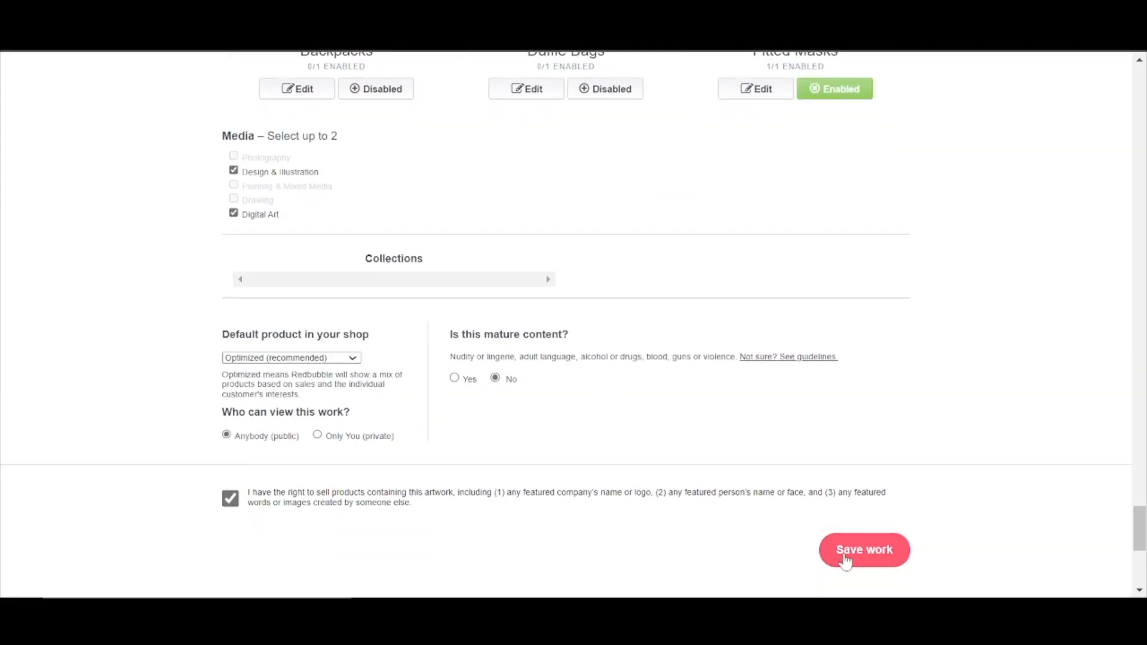
{"action": "left_click", "coordinate": [849, 561]}
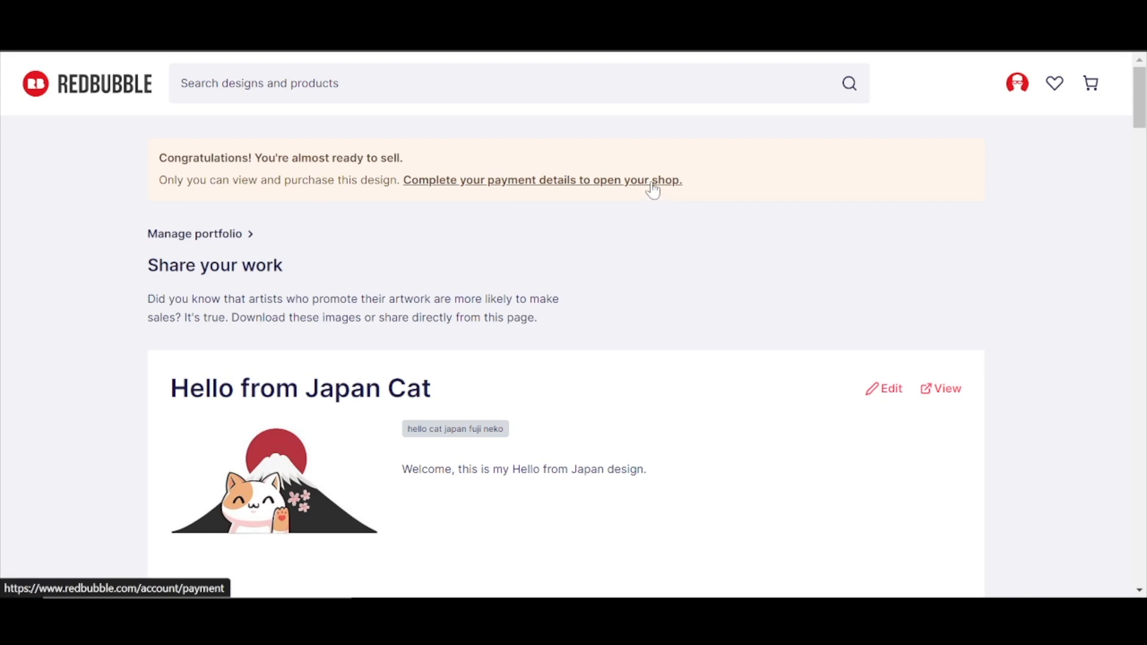
Look through the details and product images of the saved Hello from Japan Cat work.
{"action": "scroll", "coordinate": [651, 221], "scroll_direction": "down", "scroll_amount": 5}
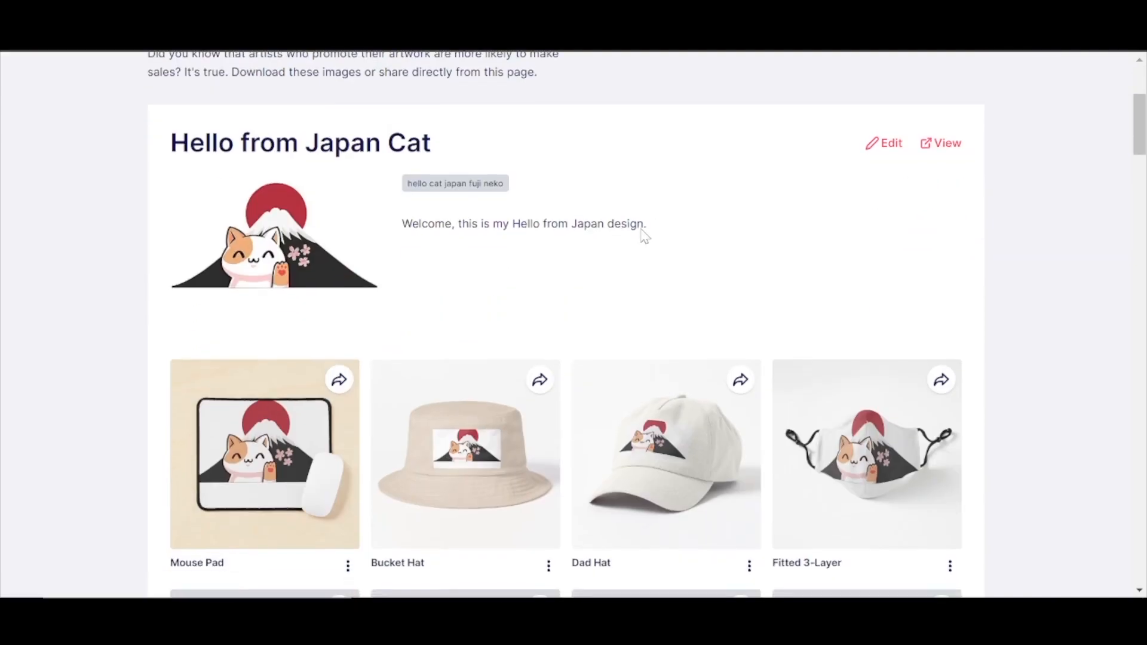
{"action": "scroll", "coordinate": [630, 235], "scroll_direction": "up", "scroll_amount": 2}
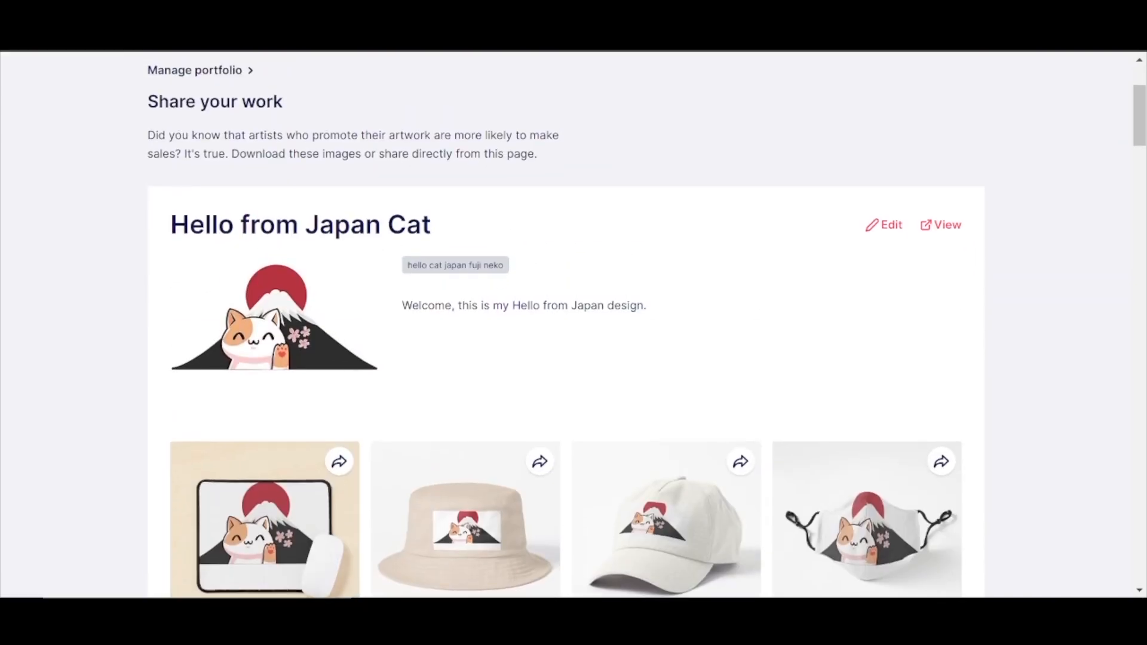
{"action": "scroll", "coordinate": [360, 65], "scroll_direction": "down", "scroll_amount": 5}
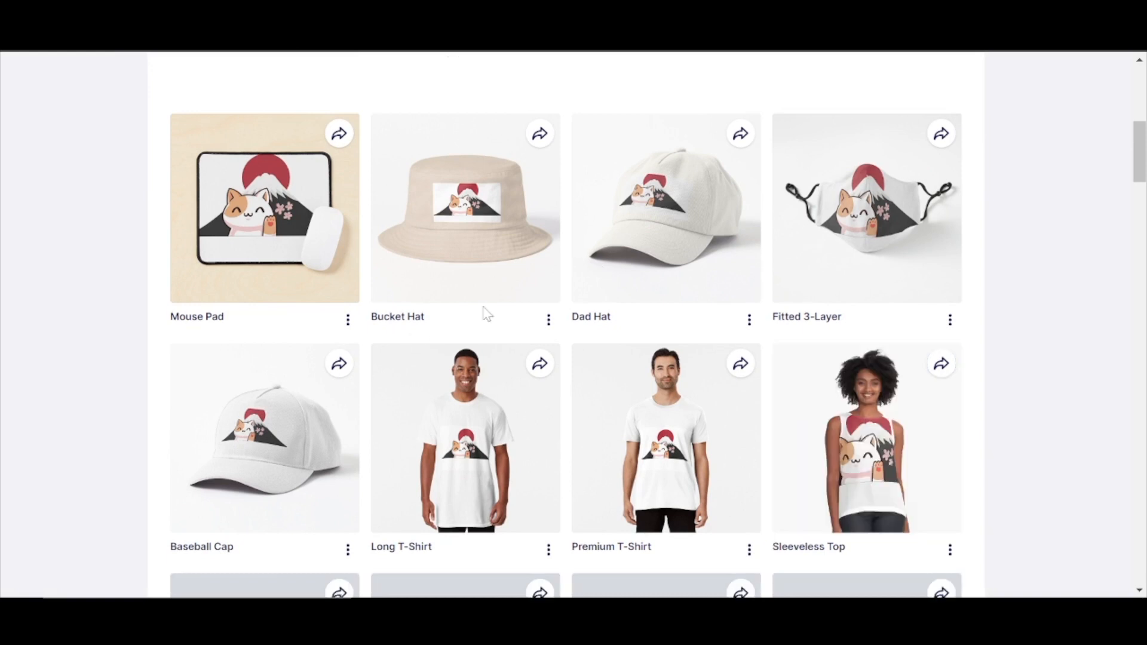
{"action": "scroll", "coordinate": [487, 314], "scroll_direction": "down", "scroll_amount": 7}
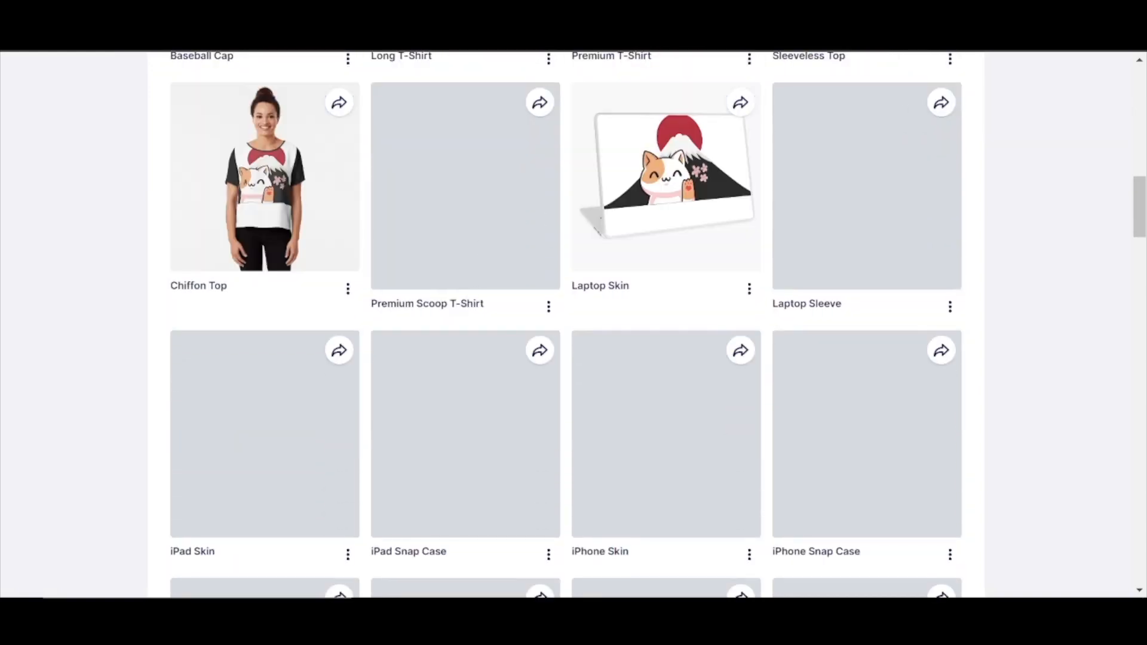
{"action": "scroll", "coordinate": [550, 340], "scroll_direction": "down", "scroll_amount": 5}
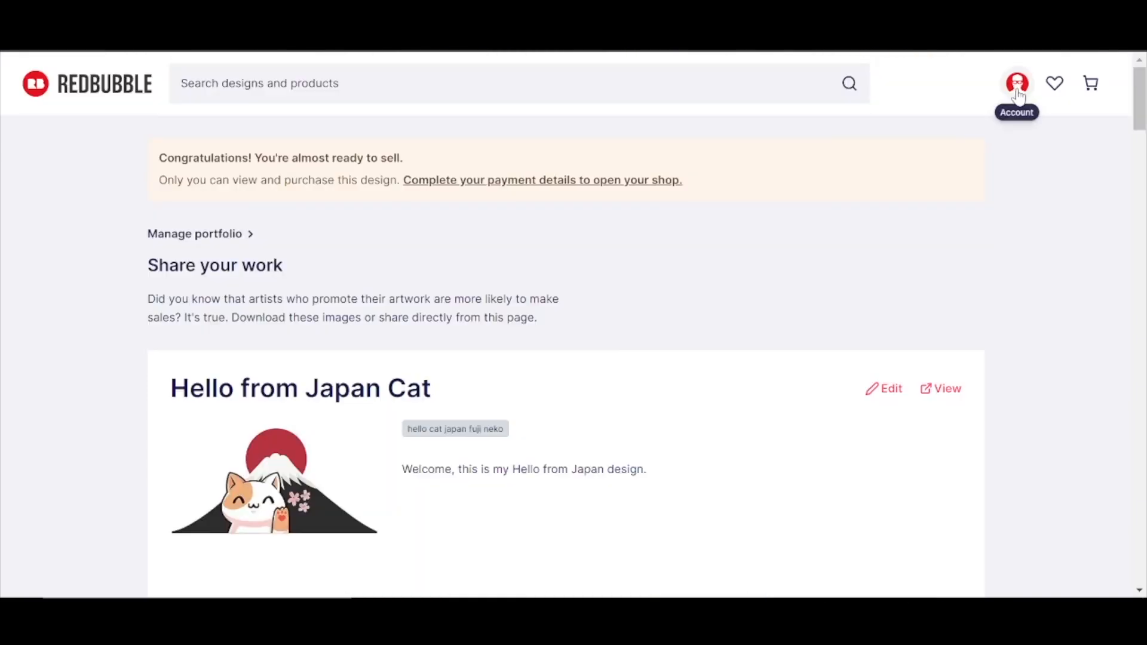
Open the account settings and examine the avatar, cover image and profile sections of the profile page.
{"action": "left_click", "coordinate": [1018, 84]}
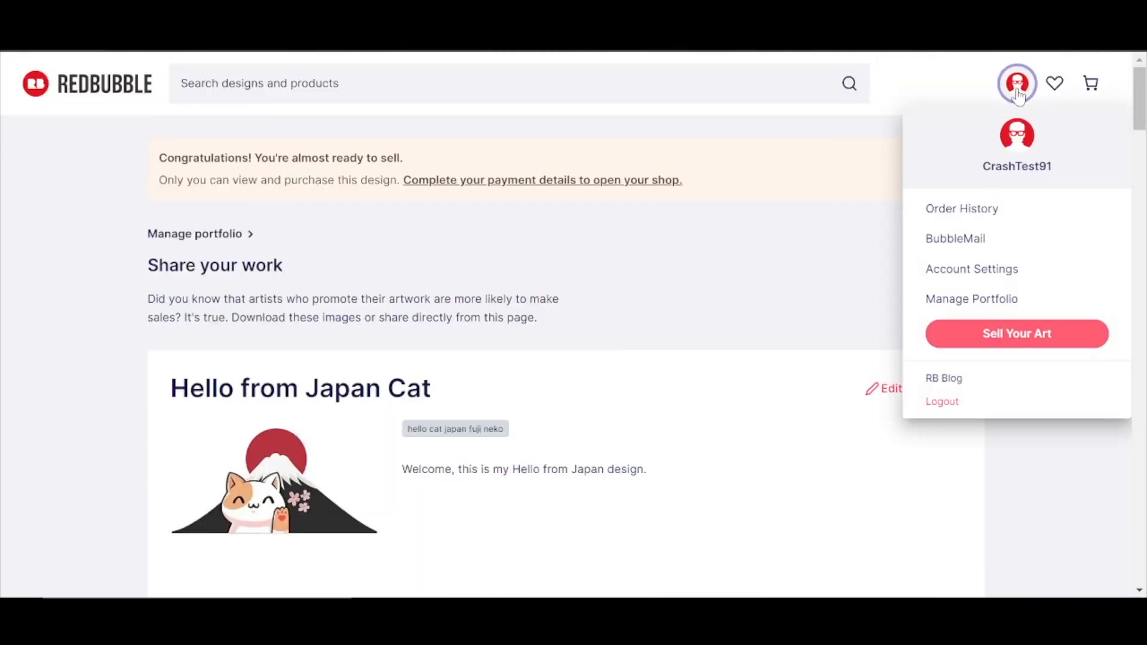
{"action": "left_click", "coordinate": [995, 279]}
{"action": "mouse_move", "coordinate": [257, 165]}
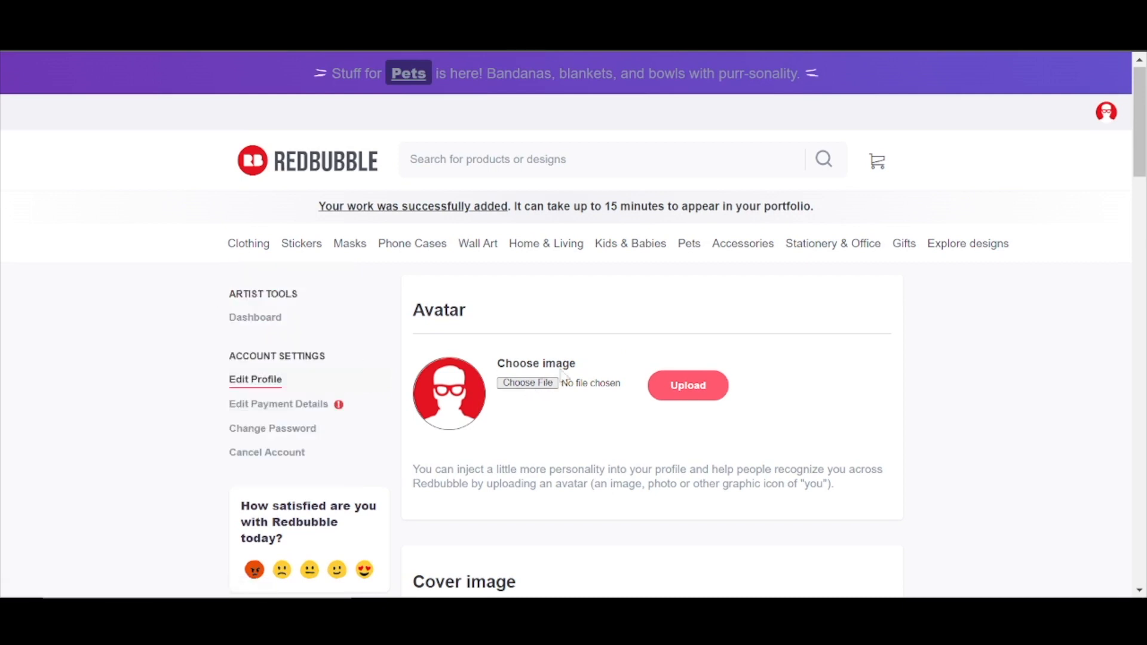
{"action": "scroll", "coordinate": [520, 388], "scroll_direction": "down", "scroll_amount": 8}
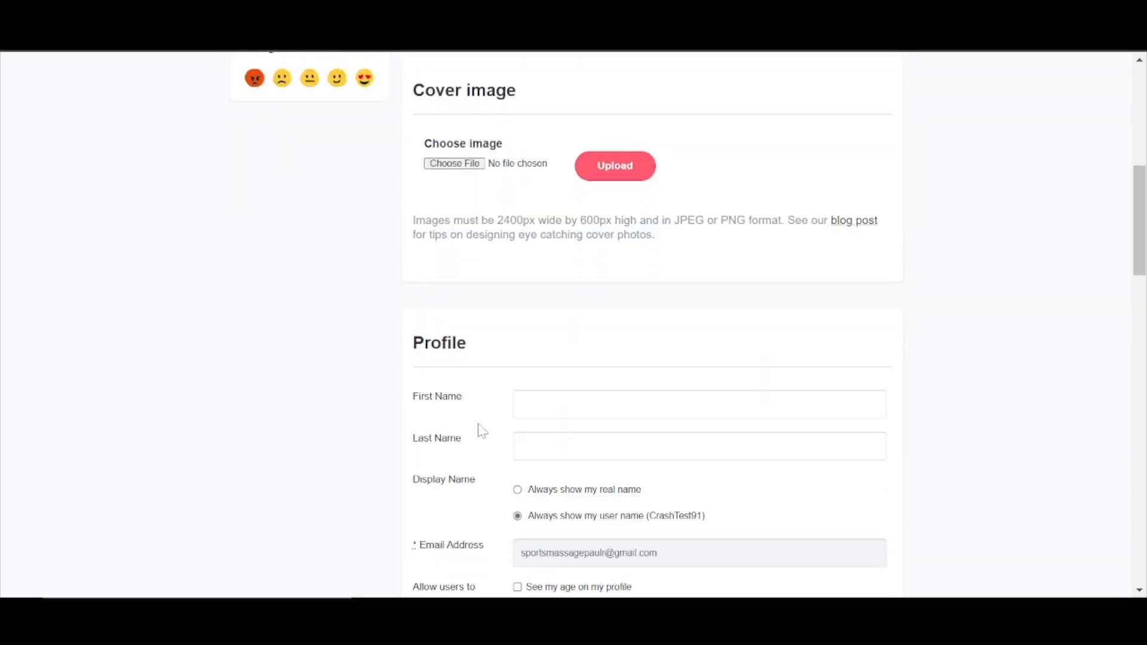
{"action": "scroll", "coordinate": [598, 388], "scroll_direction": "down", "scroll_amount": 3}
{"action": "scroll", "coordinate": [579, 245], "scroll_direction": "down", "scroll_amount": 3}
{"action": "scroll", "coordinate": [579, 245], "scroll_direction": "down", "scroll_amount": 4}
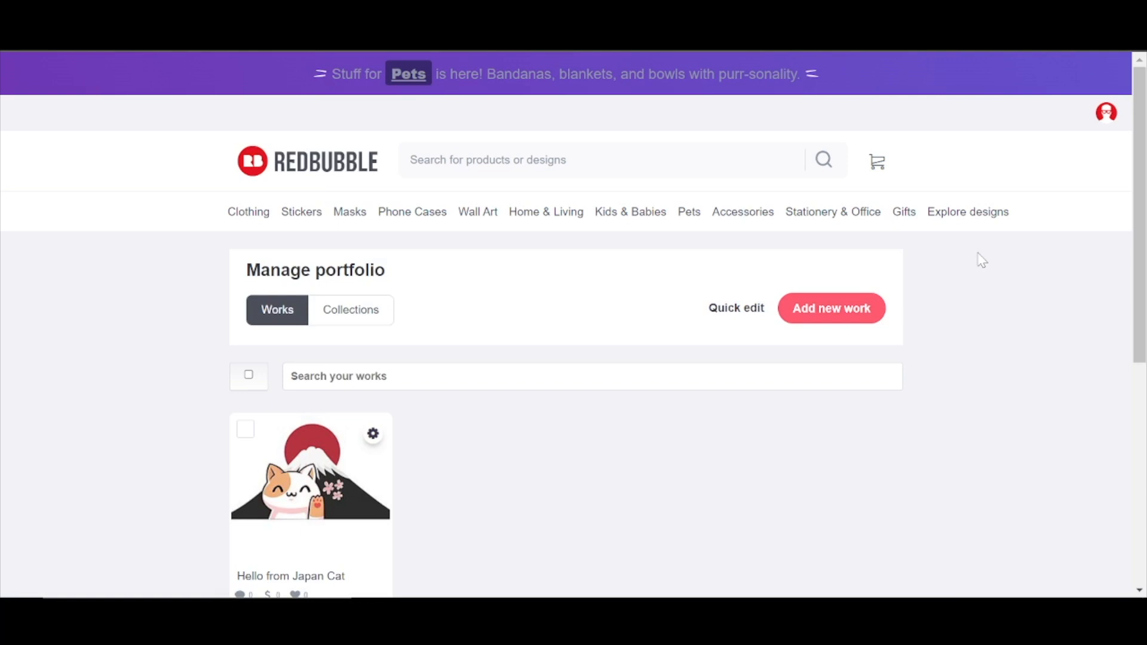
Open the account menu from the Manage portfolio page and look over the page.
{"action": "left_click", "coordinate": [1107, 115]}
{"action": "scroll", "coordinate": [707, 464], "scroll_direction": "down", "scroll_amount": 4}
{"action": "scroll", "coordinate": [745, 371], "scroll_direction": "up", "scroll_amount": 1}
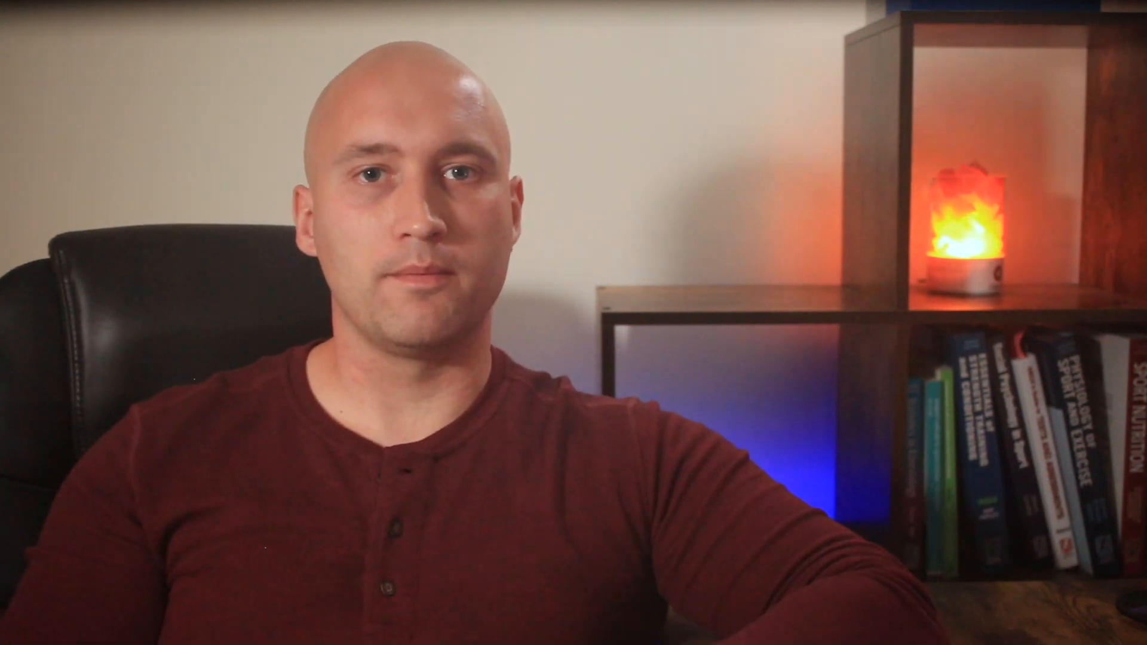
Switch to Fiverr, search for redbubble services and browse the listings.
{"action": "type", "text": "r"}
{"action": "type", "text": "edbubble"}
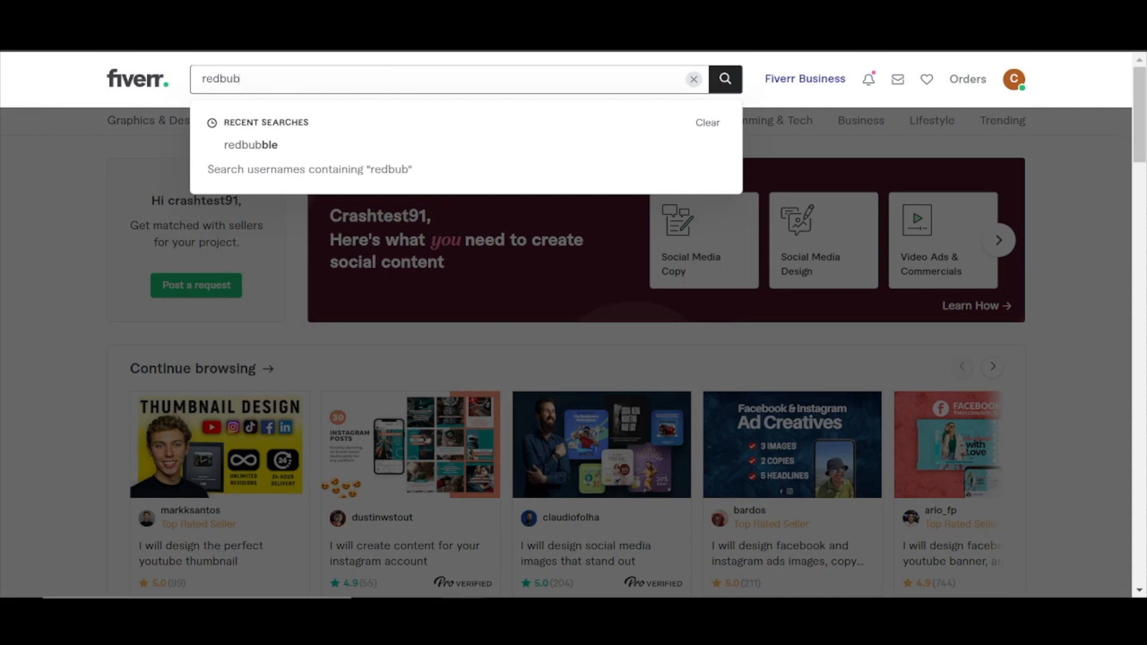
{"action": "key", "text": "Return"}
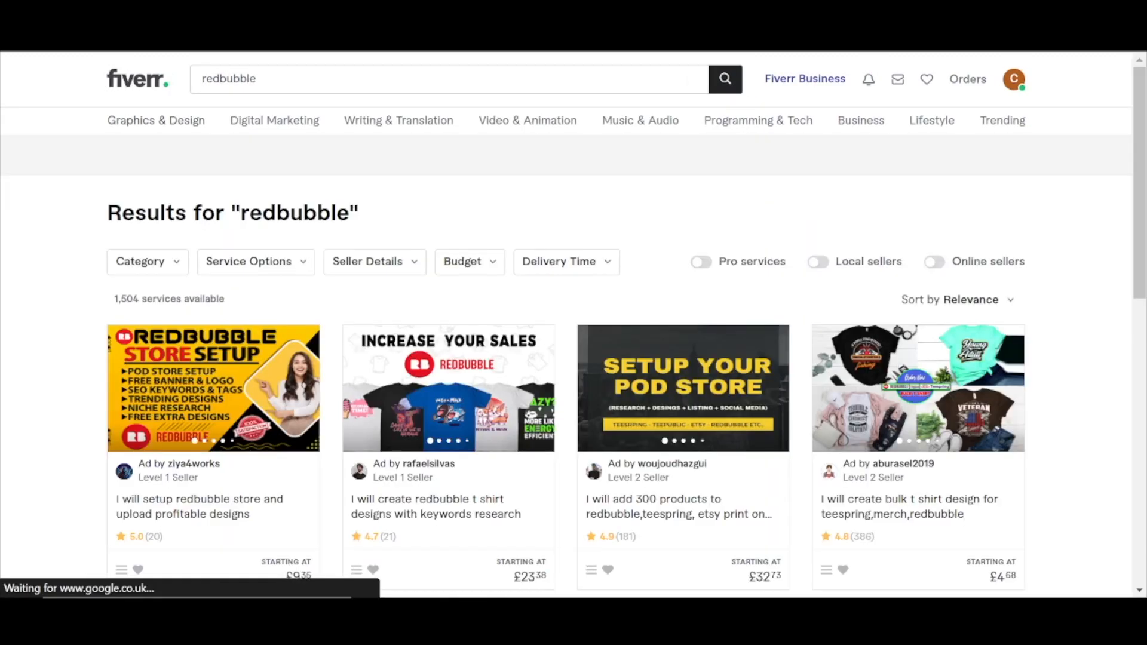
{"action": "scroll", "coordinate": [406, 254], "scroll_direction": "down", "scroll_amount": 3}
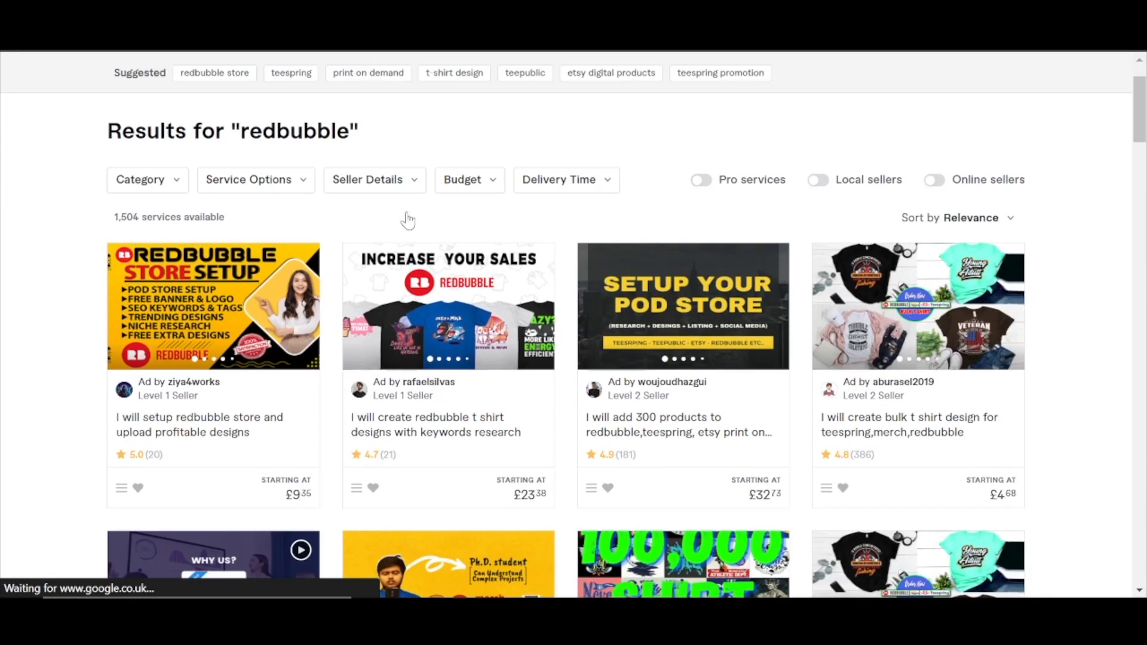